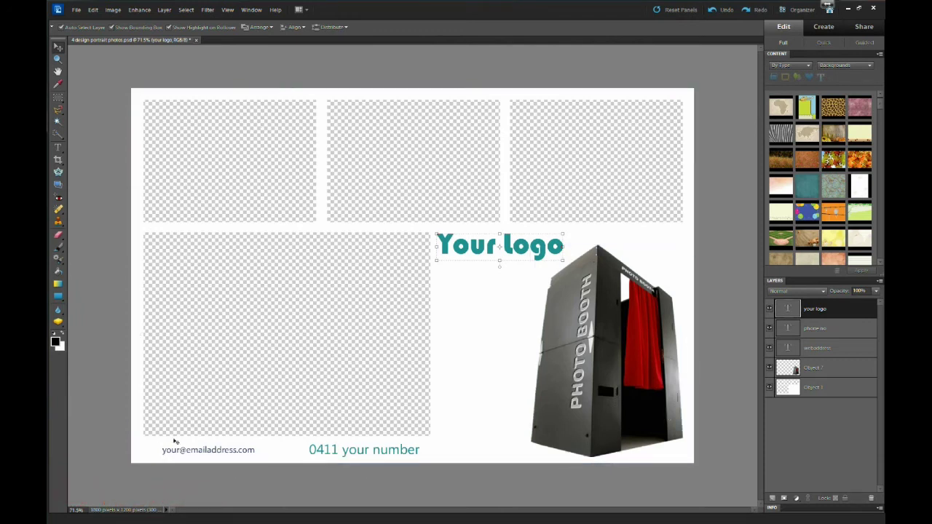
# Step: Check the document size, then enlarge the canvas from 1800×1200 to 1844×1240 pixels
pyautogui.click(139, 515)
pyautogui.moveTo(140, 515); pyautogui.dragTo(141, 492)
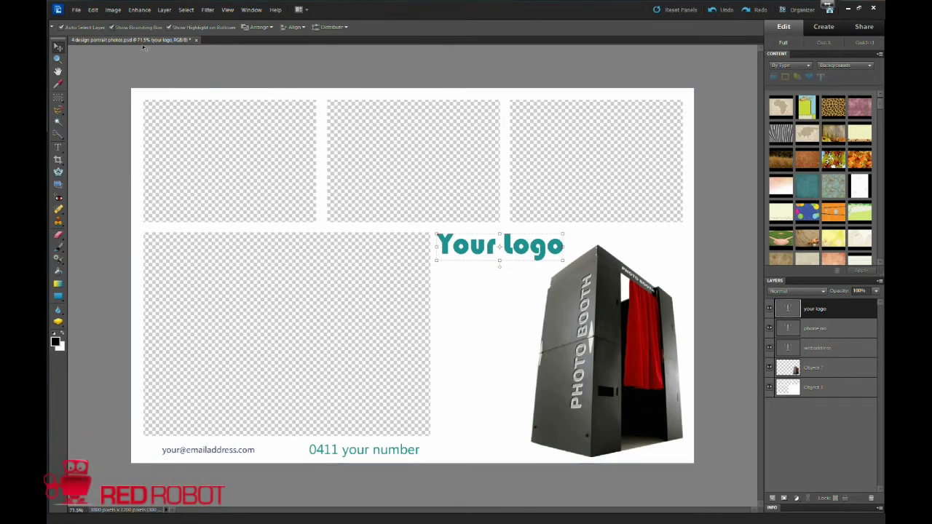
pyautogui.click(113, 10)
pyautogui.moveTo(130, 65)
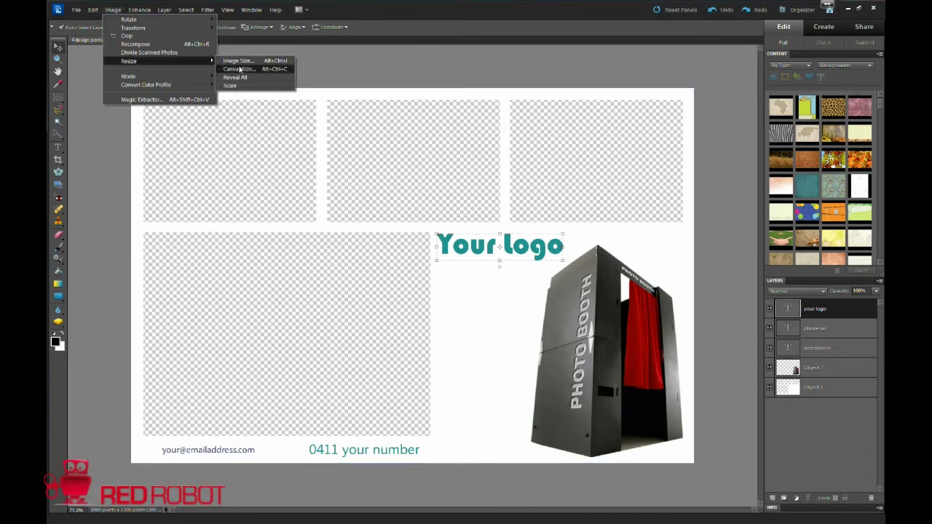
pyautogui.click(239, 69)
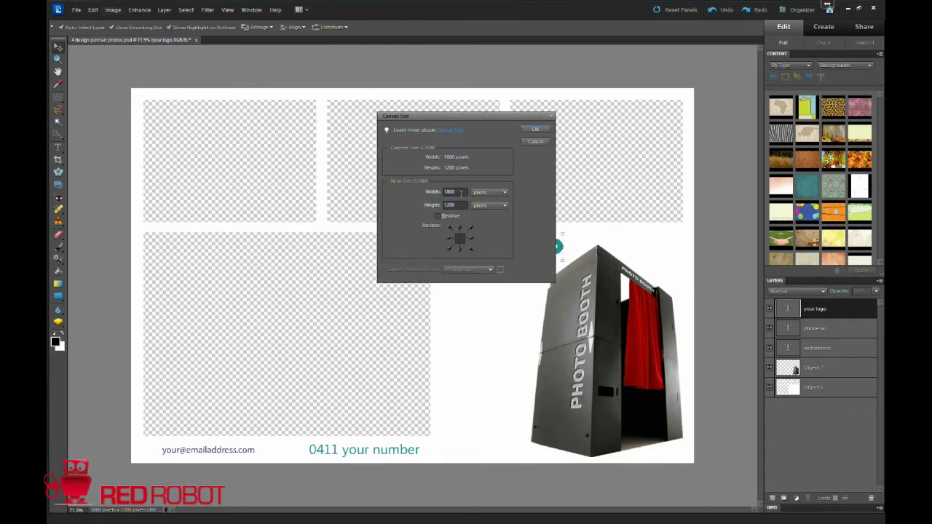
pyautogui.press('BackSpace')
pyautogui.press('BackSpace')
pyautogui.press('Tab')
pyautogui.press('Tab')
pyautogui.write('1240')
pyautogui.click(547, 131)
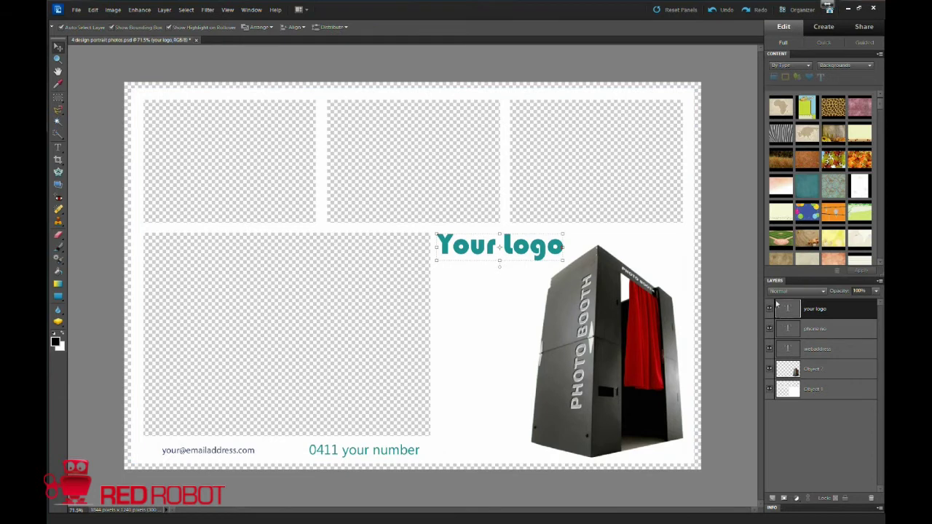
# Step: Hide the logo, phone number, web address and photo booth layers, and select Object 1
pyautogui.click(770, 309)
pyautogui.click(770, 328)
pyautogui.click(770, 349)
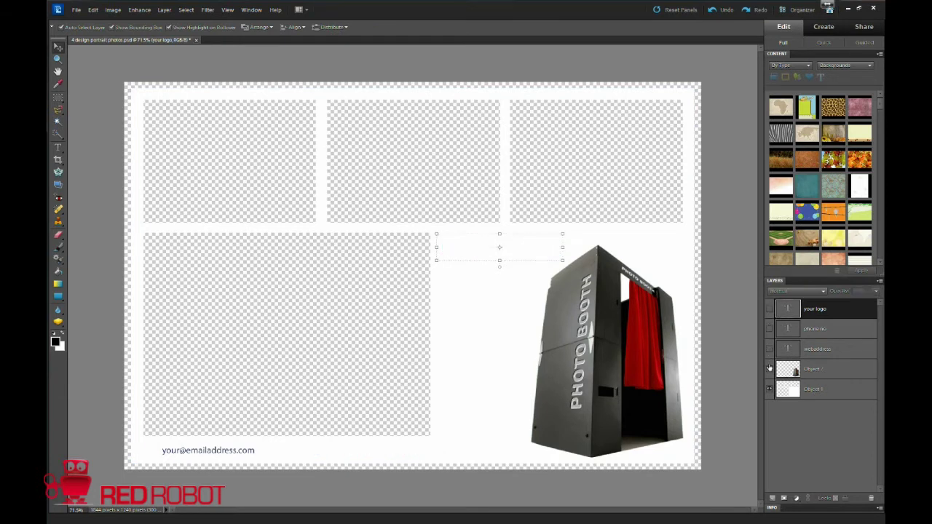
pyautogui.click(769, 368)
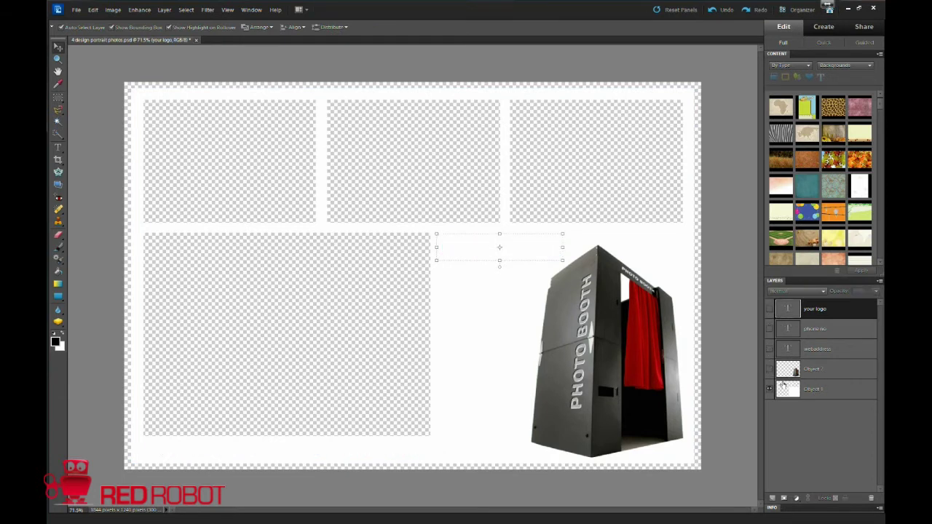
pyautogui.click(823, 391)
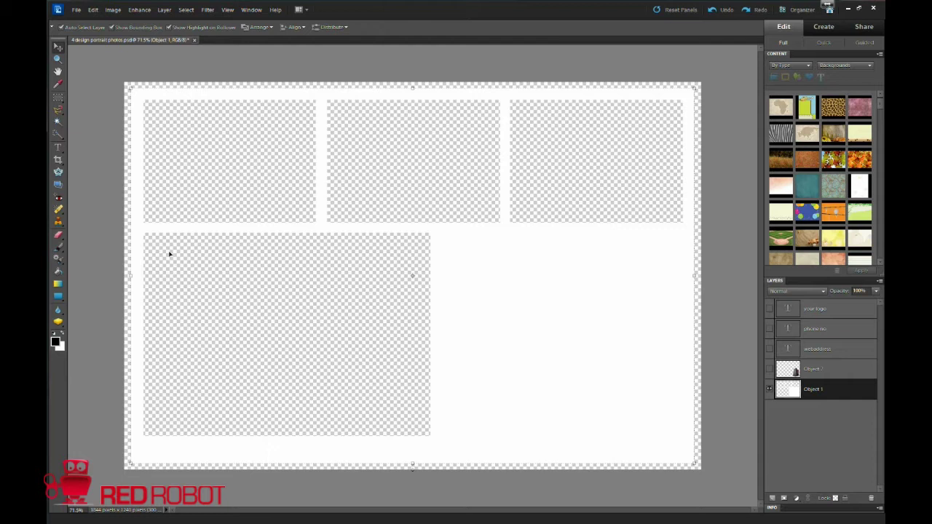
# Step: Paint Bucket the four photo boxes and the border white on Object 1
pyautogui.click(62, 334)
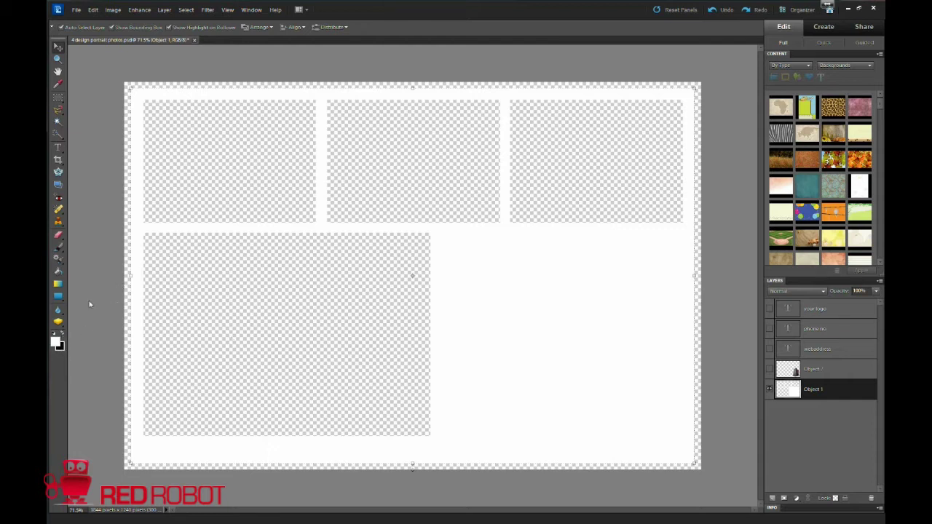
pyautogui.click(59, 271)
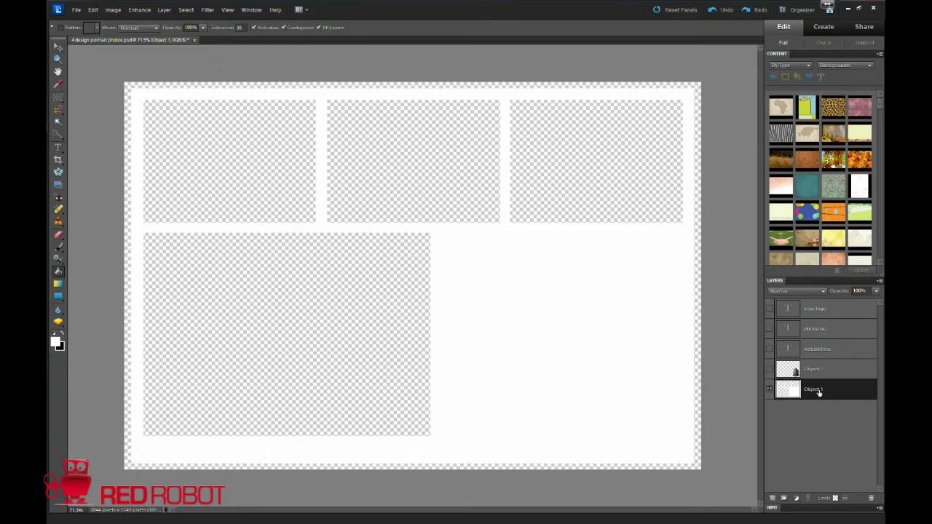
pyautogui.click(295, 305)
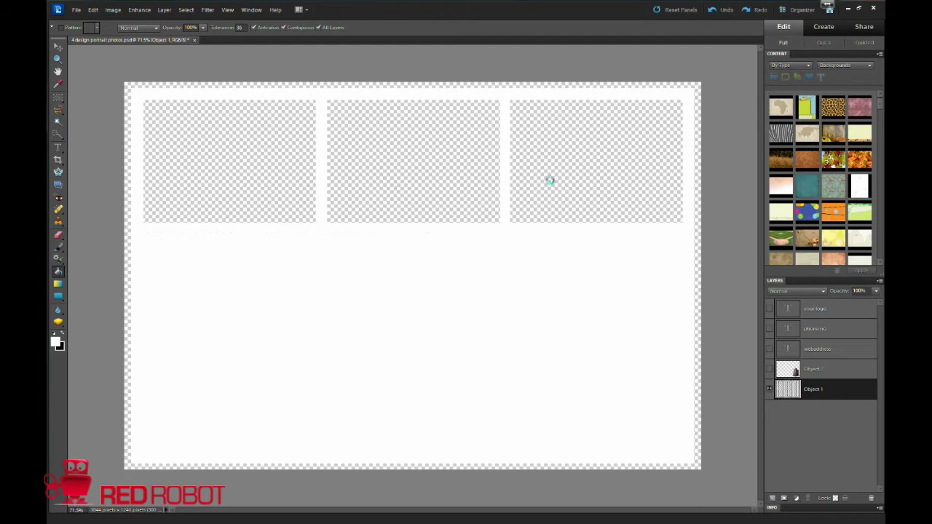
pyautogui.click(580, 168)
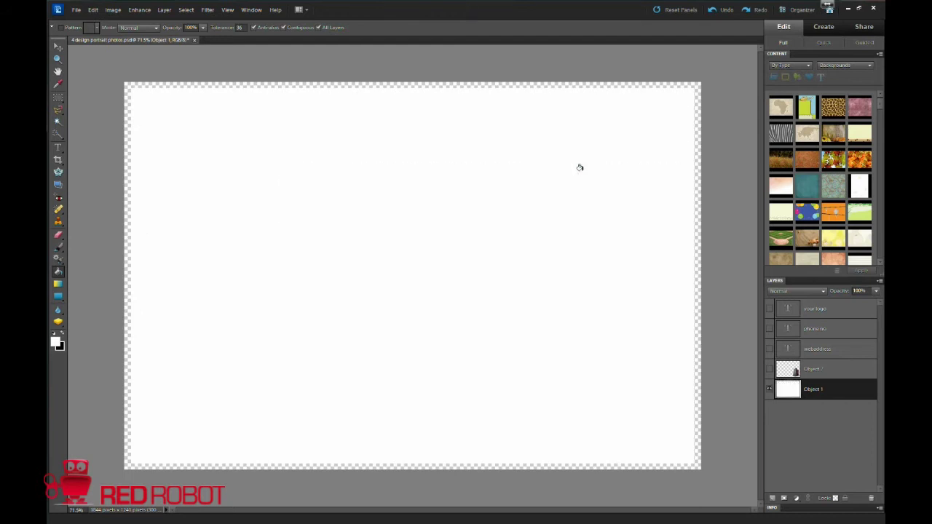
pyautogui.click(519, 84)
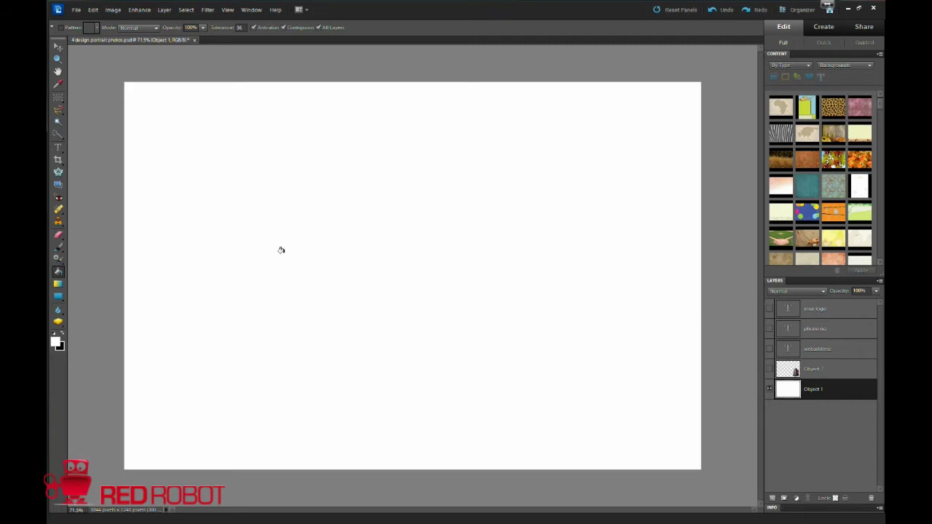
# Step: Show the photo booth, web address, phone number and Your logo layers again; restore black foreground
pyautogui.click(770, 368)
pyautogui.click(769, 349)
pyautogui.click(770, 328)
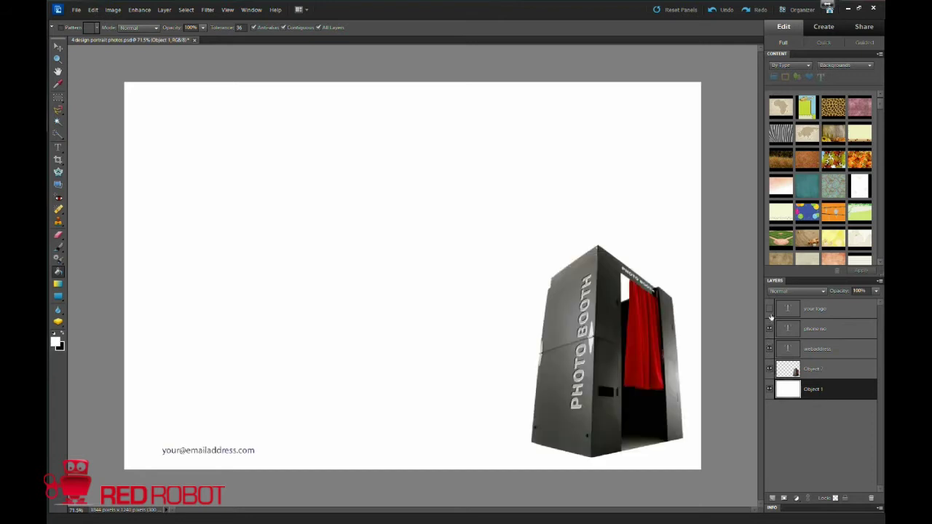
pyautogui.click(770, 309)
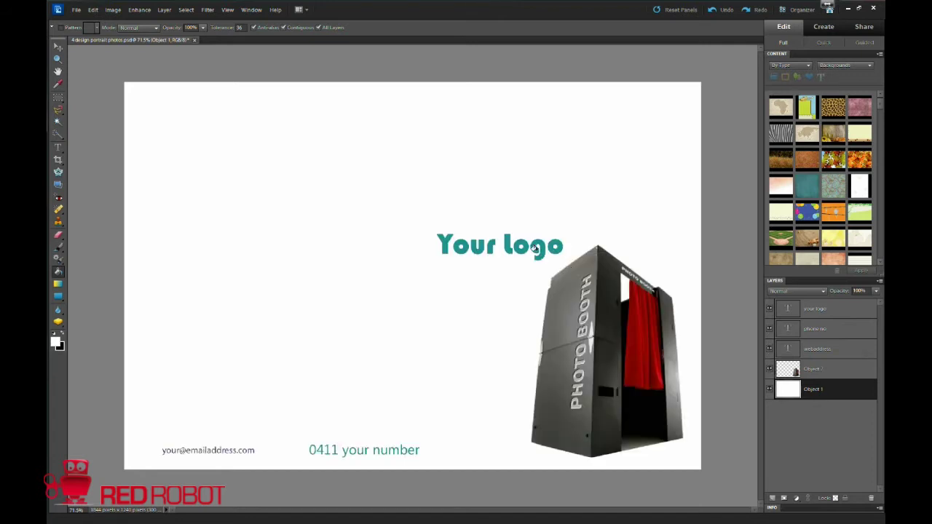
pyautogui.click(58, 47)
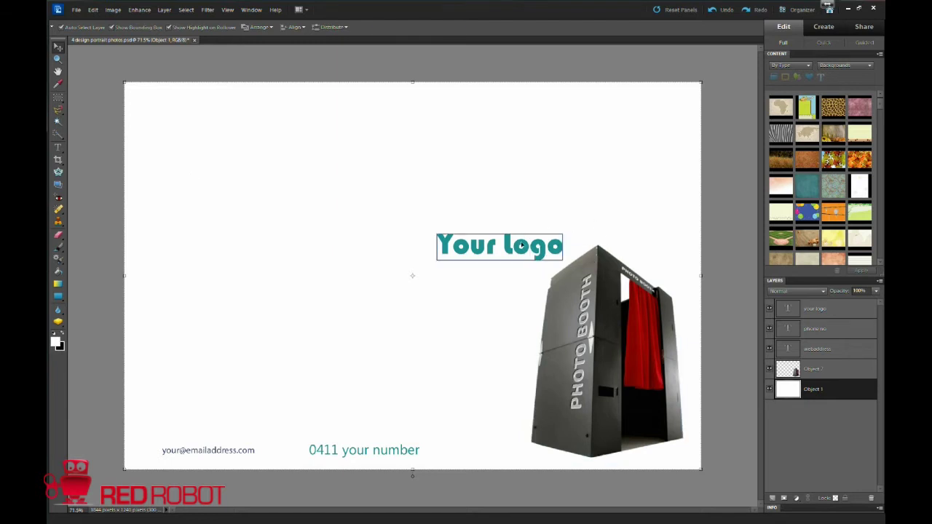
pyautogui.click(63, 333)
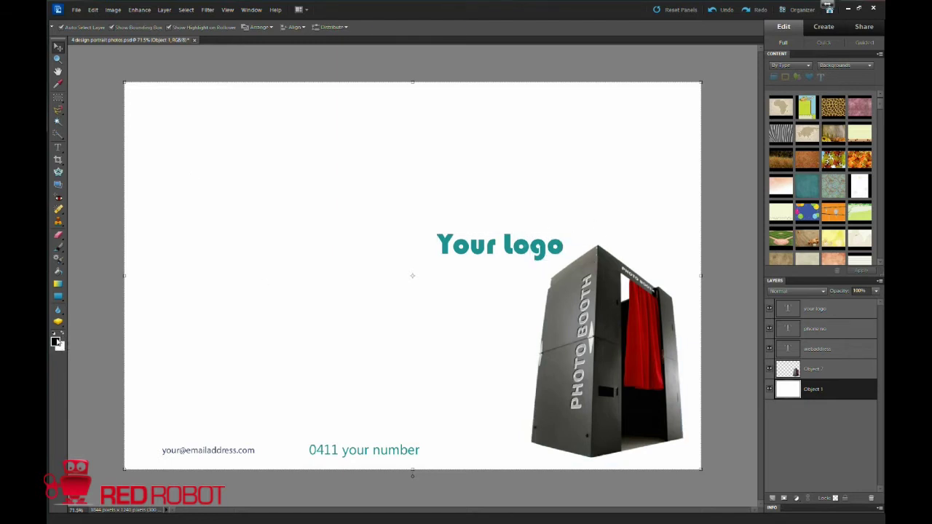
# Step: Pick the Rectangle tool and view its Proportional 1.5 to 1 ratio options
pyautogui.click(60, 297)
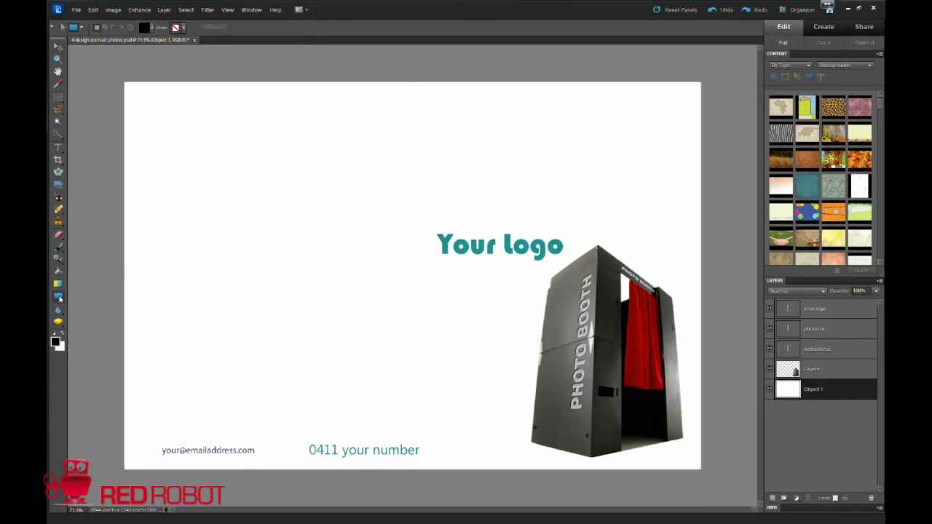
pyautogui.click(82, 29)
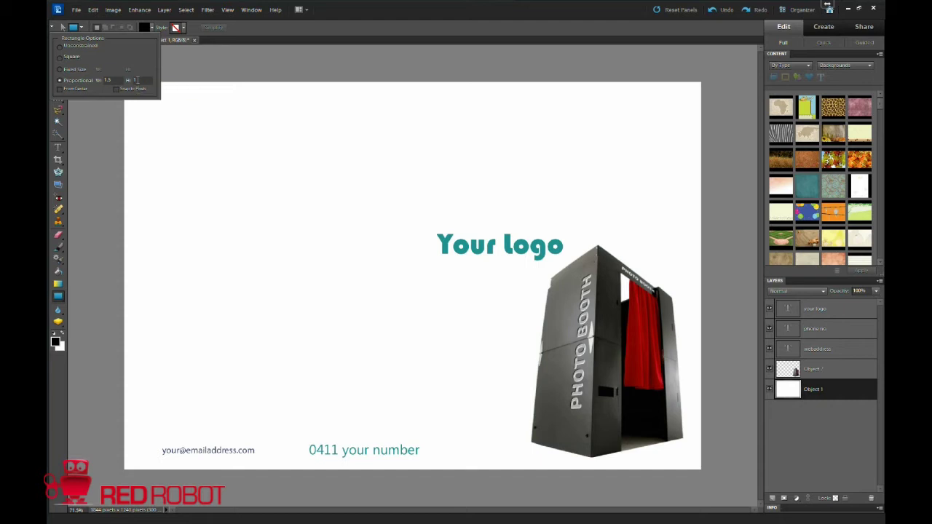
# Step: Calculate 1280 ÷ 720 in Calculator, getting 1.7777…, and close it
pyautogui.press('Return')
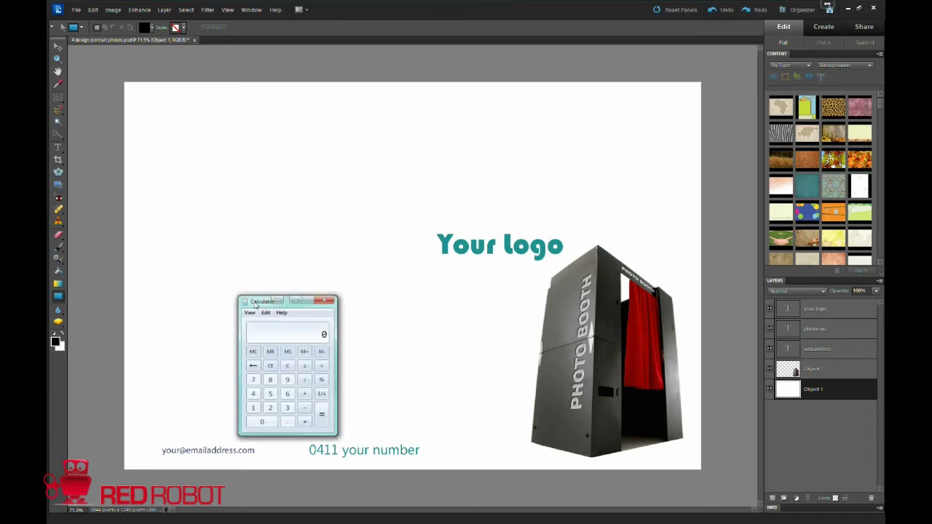
pyautogui.moveTo(252, 302); pyautogui.dragTo(238, 222)
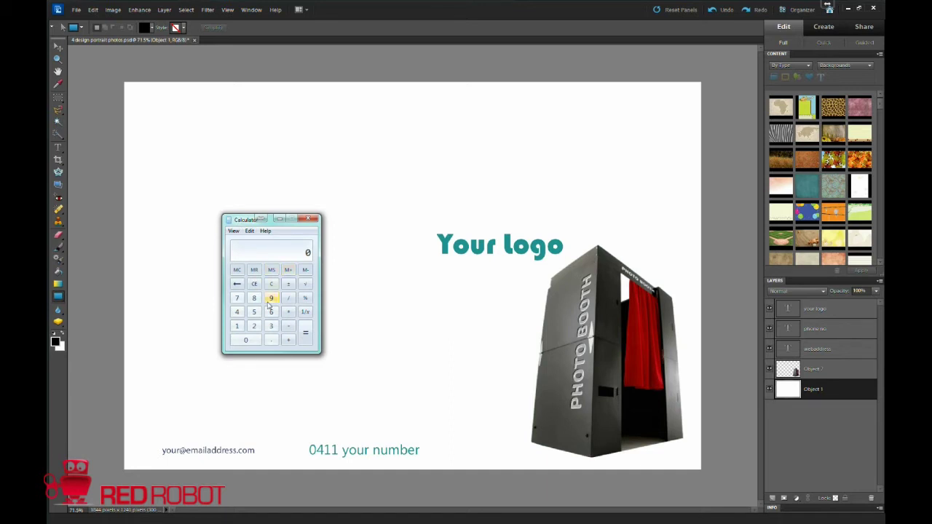
pyautogui.write('1280/720')
pyautogui.press('Return')
pyautogui.click(308, 219)
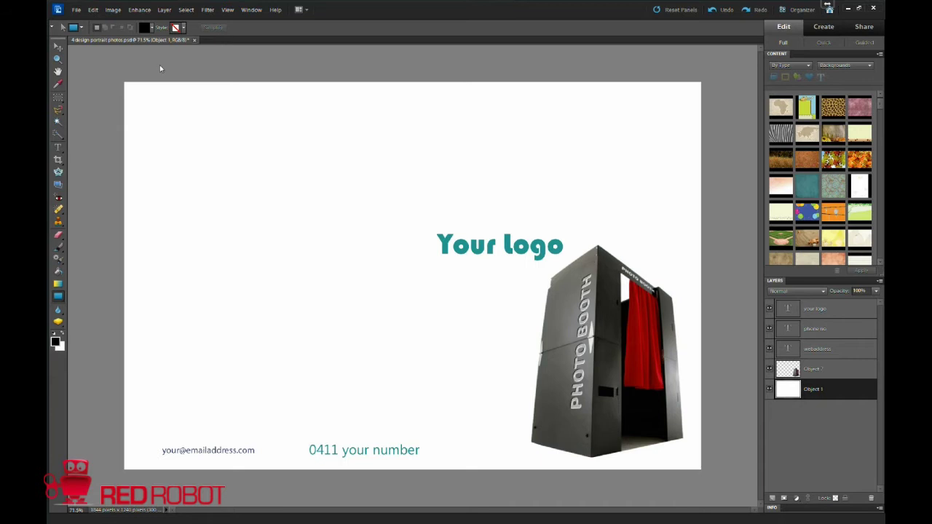
# Step: Set the rectangle width ratio to 1.77 and draw a trial black rectangle
pyautogui.click(82, 29)
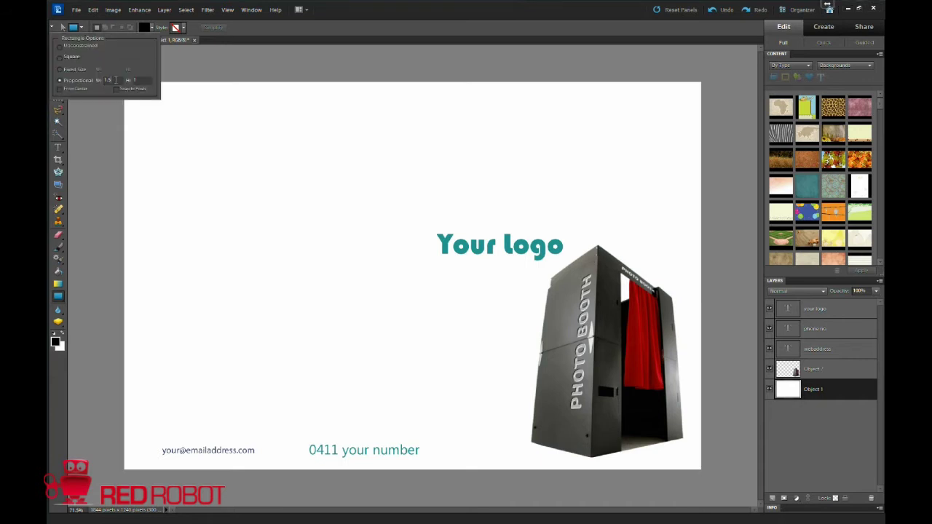
pyautogui.press('BackSpace')
pyautogui.press('BackSpace')
pyautogui.write('.77')
pyautogui.click(182, 157)
pyautogui.moveTo(172, 150); pyautogui.dragTo(392, 266)
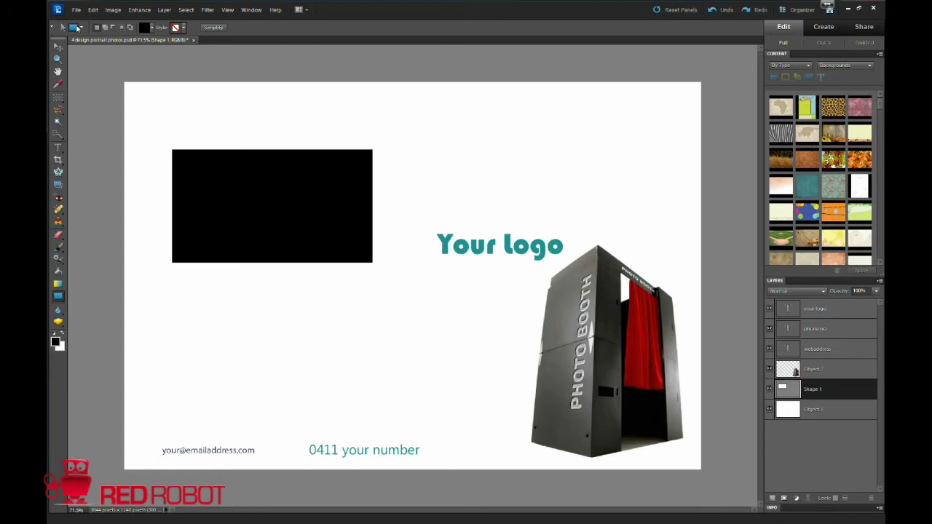
# Step: Delete the trial rectangle and set the width ratio back to 1.5
pyautogui.press('Delete')
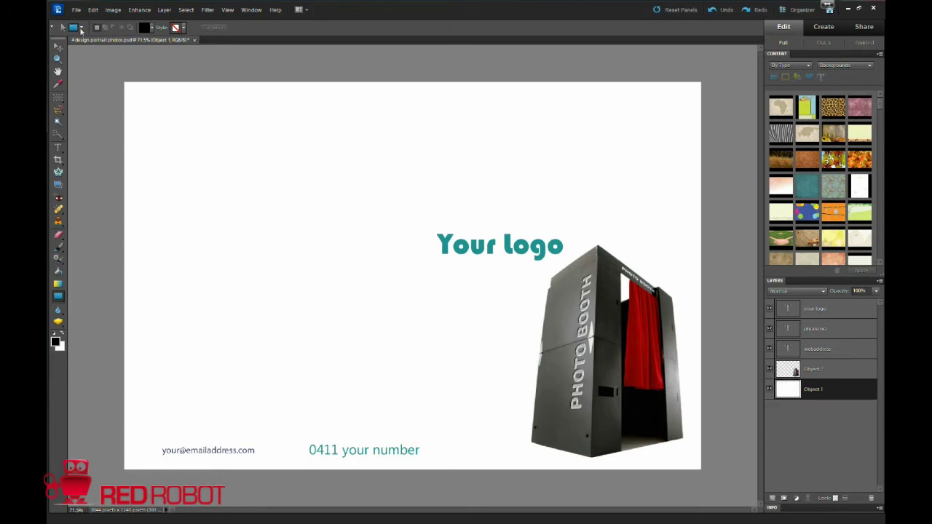
pyautogui.click(81, 29)
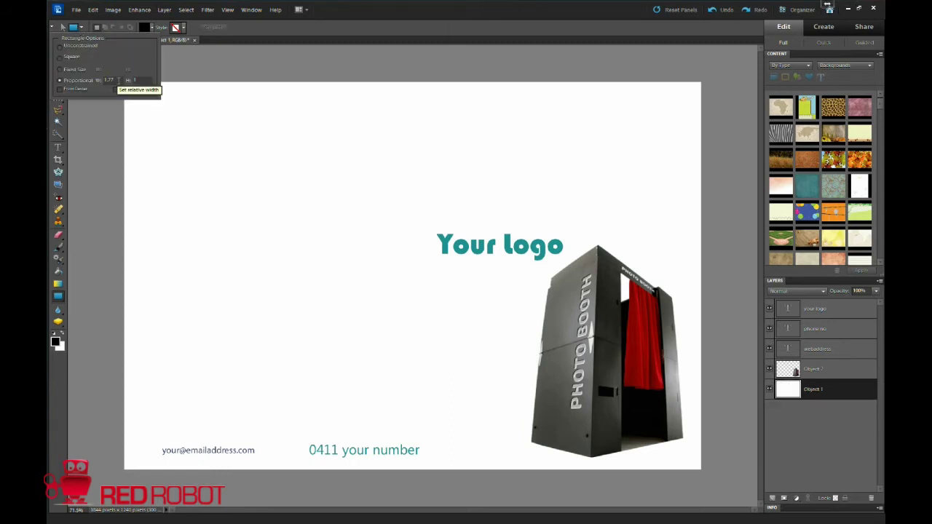
pyautogui.write('1')
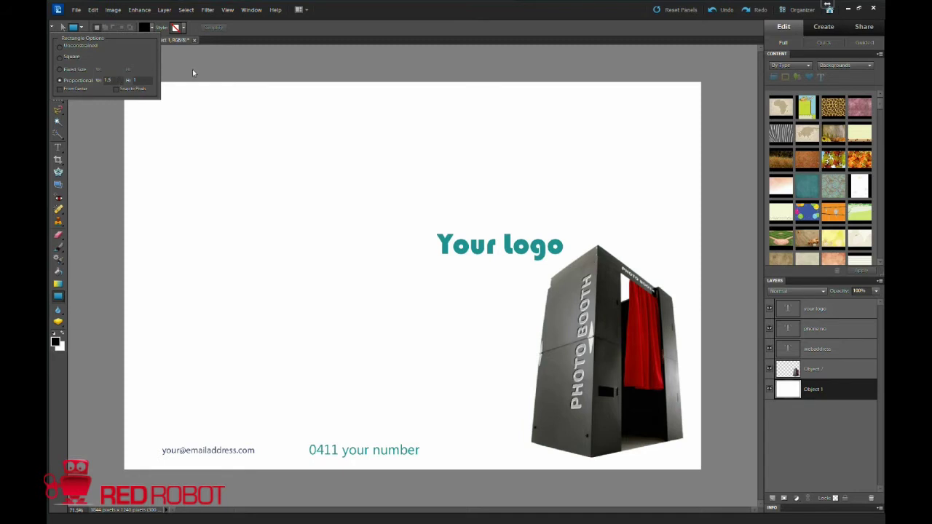
# Step: Draw the first black box at top left, duplicate it, and move the copy beside it
pyautogui.click(192, 69)
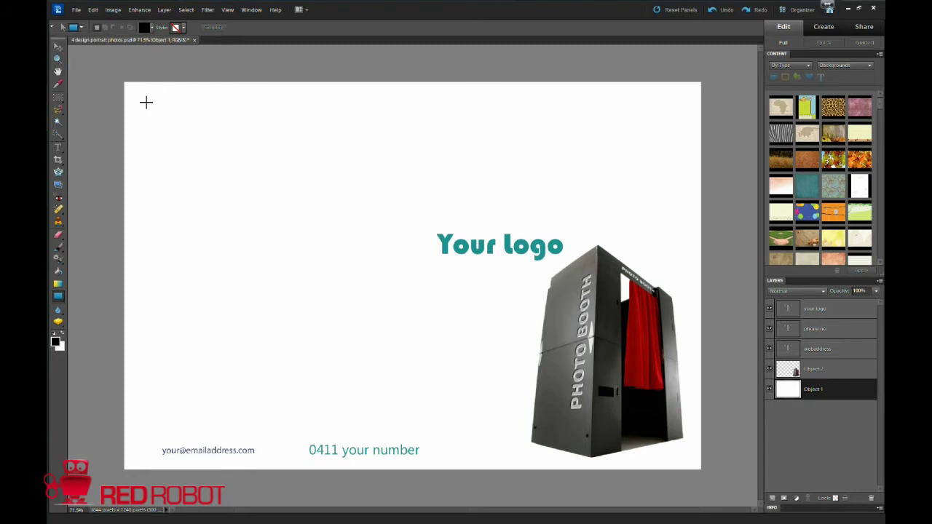
pyautogui.moveTo(145, 100); pyautogui.dragTo(293, 206)
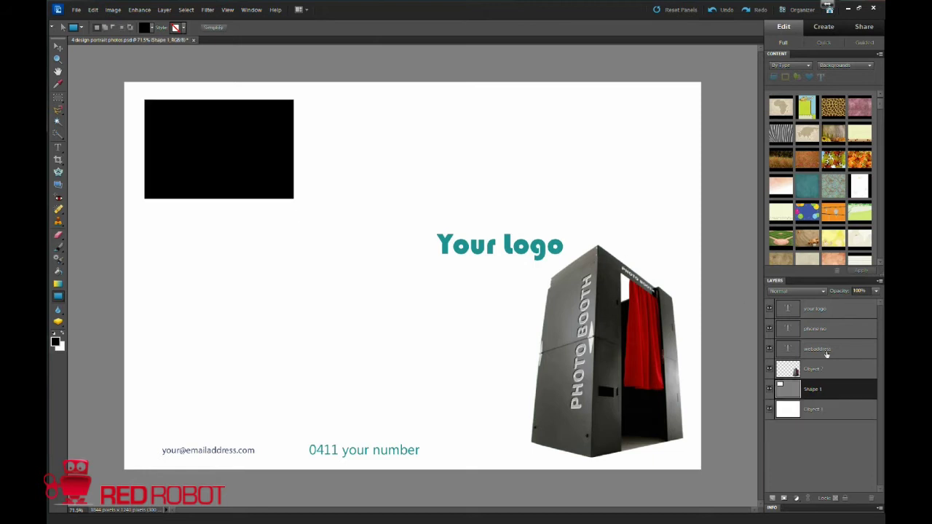
pyautogui.rightClick(824, 393)
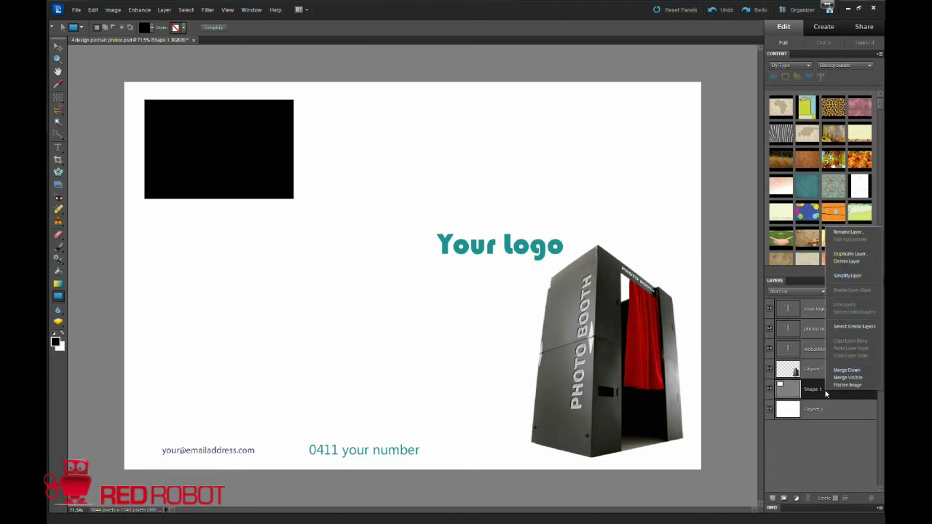
pyautogui.click(847, 259)
pyautogui.click(534, 160)
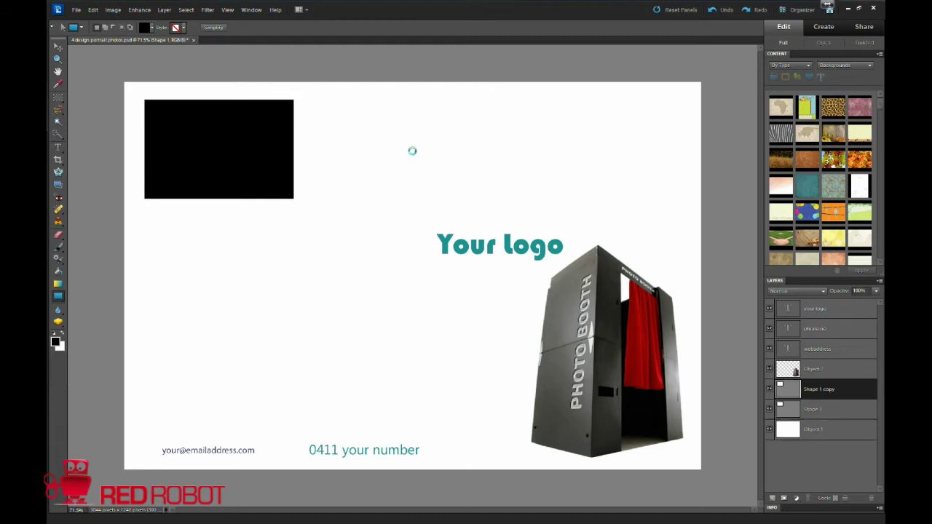
pyautogui.click(58, 48)
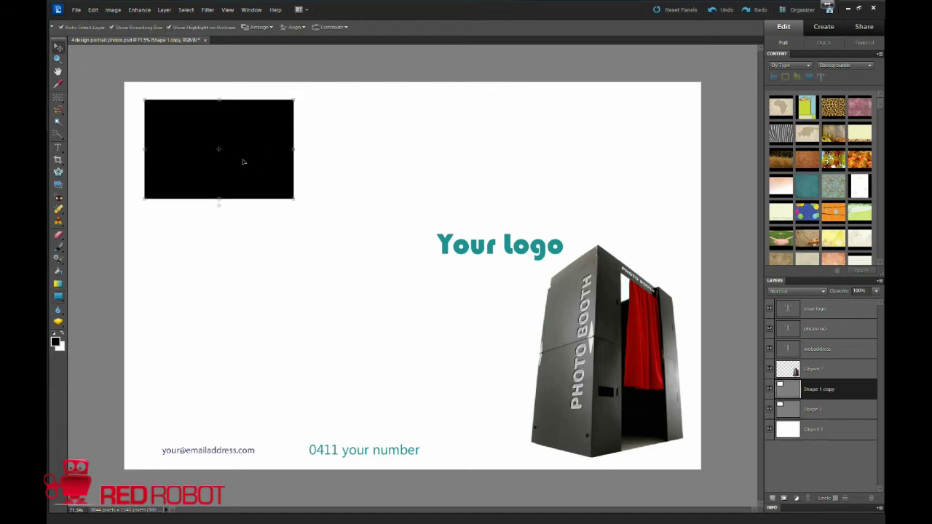
pyautogui.moveTo(243, 162); pyautogui.dragTo(404, 173)
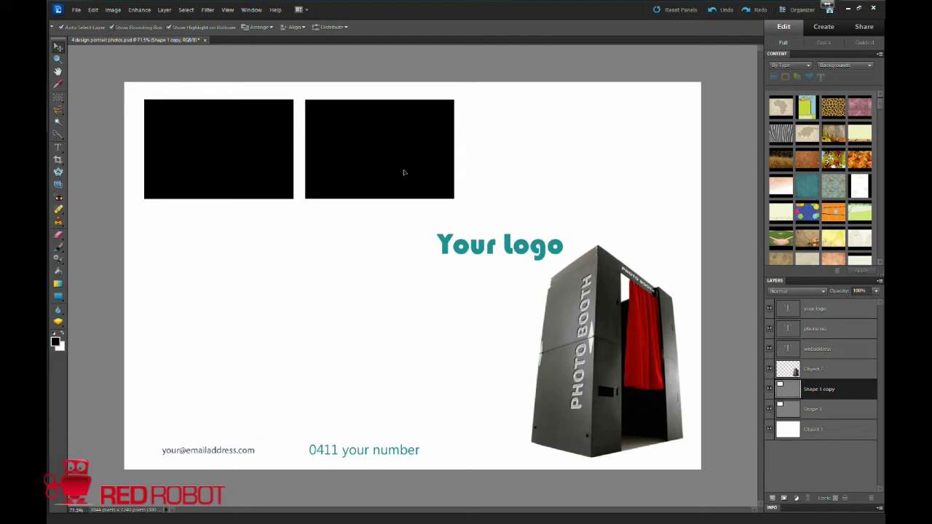
# Step: Duplicate Shape 1 copy and place the third box right of the second
pyautogui.rightClick(823, 391)
pyautogui.click(847, 254)
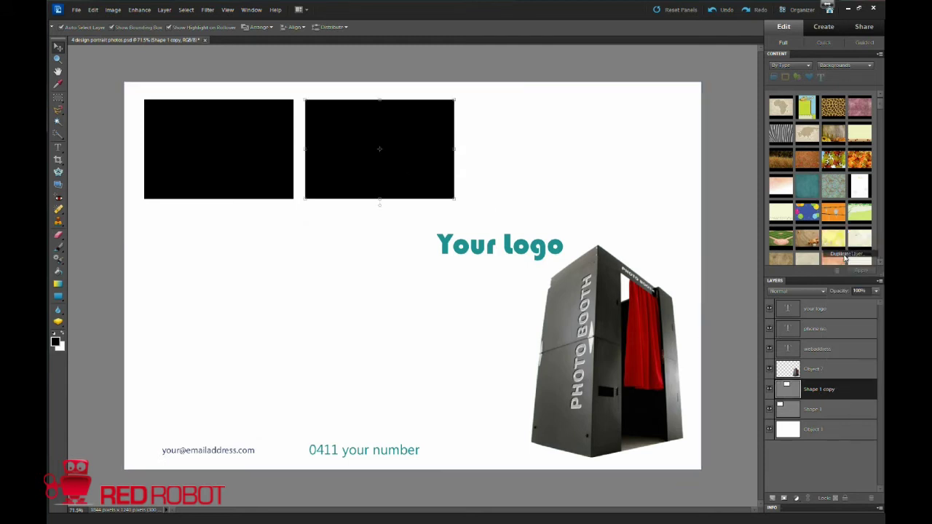
pyautogui.click(531, 161)
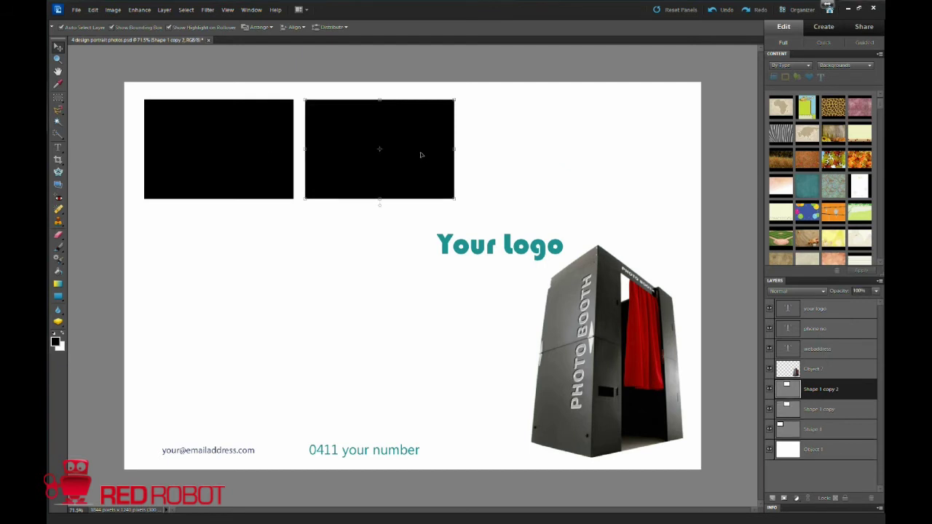
pyautogui.moveTo(423, 151); pyautogui.dragTo(579, 165)
# Step: Select the three black boxes and distribute them evenly by horizontal centres
pyautogui.click(98, 88)
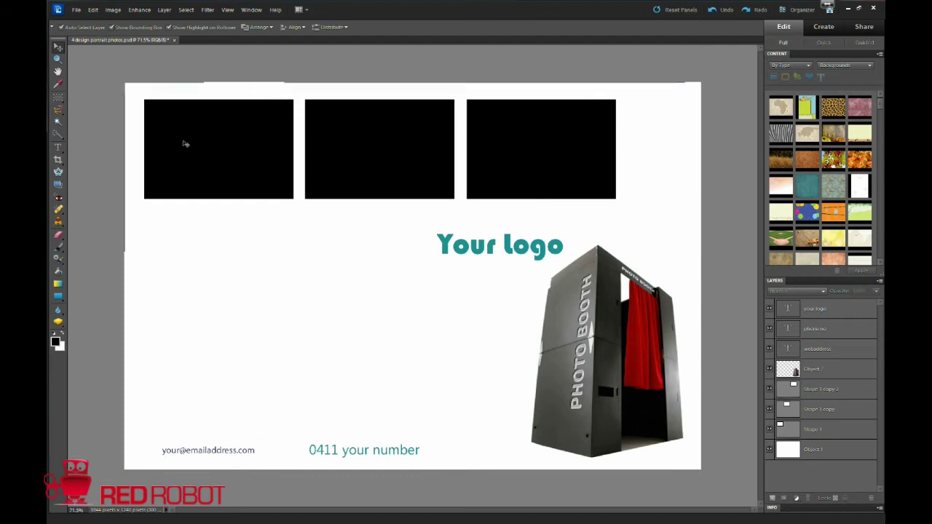
pyautogui.click(206, 143)
pyautogui.keyDown('shift'); pyautogui.click(357, 165); pyautogui.keyUp('shift')
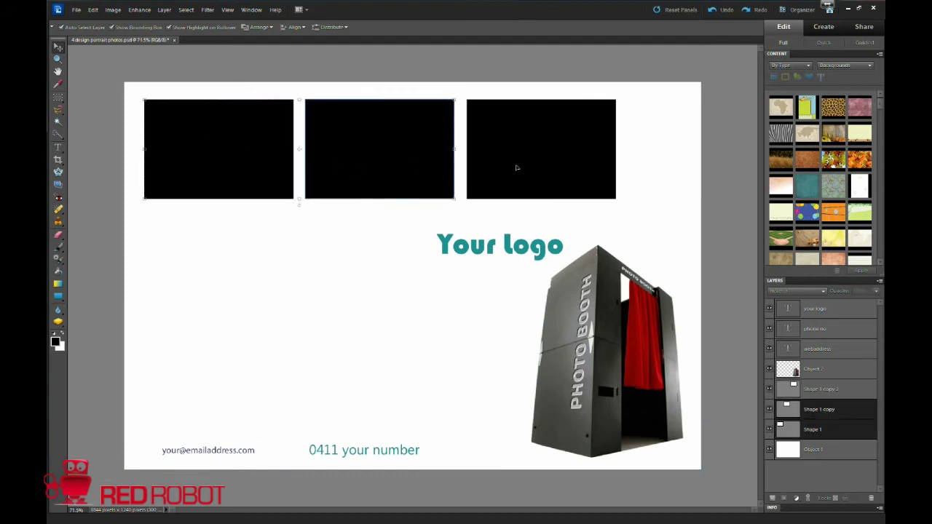
pyautogui.keyDown('shift'); pyautogui.click(562, 166); pyautogui.keyUp('shift')
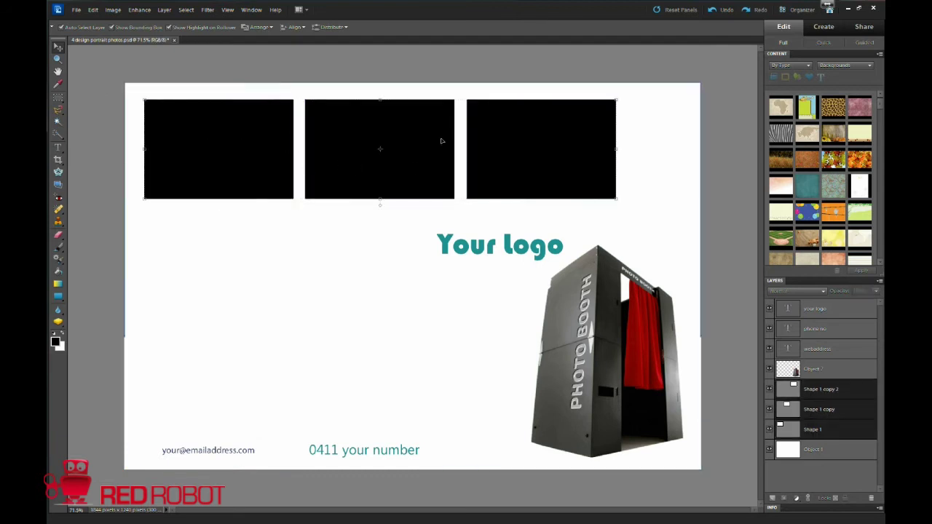
pyautogui.click(297, 28)
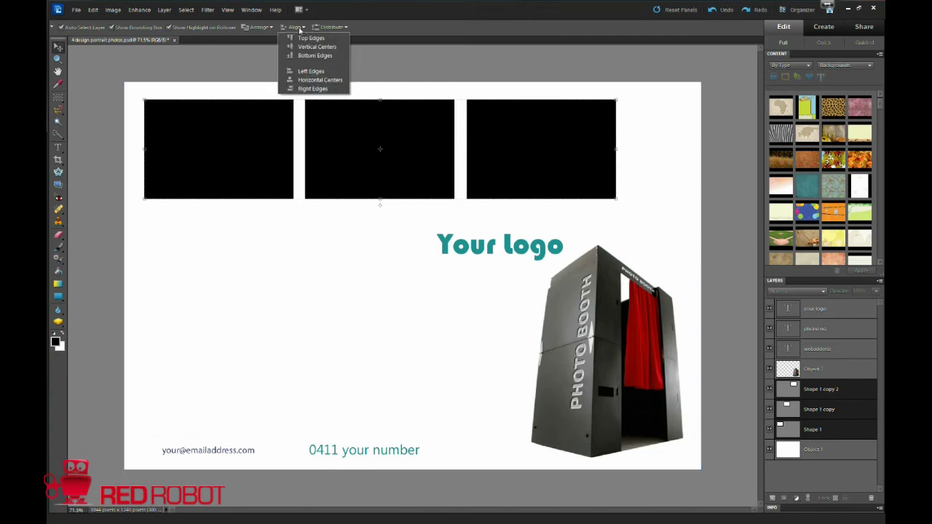
pyautogui.click(313, 80)
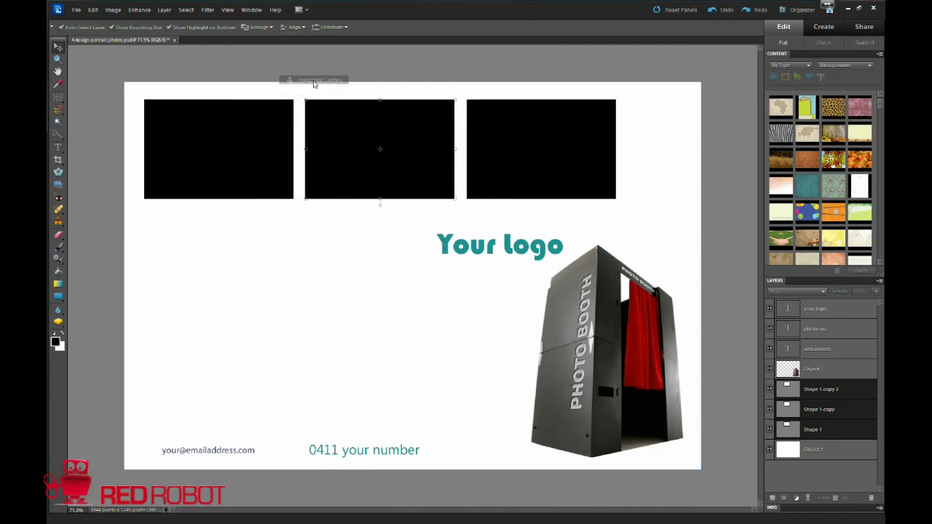
pyautogui.click(93, 10)
pyautogui.click(109, 23)
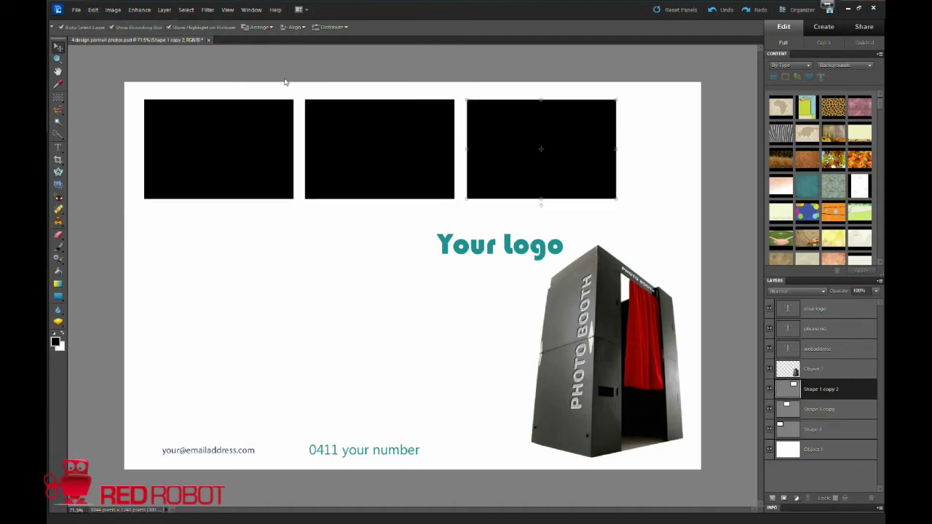
pyautogui.keyDown('shift'); pyautogui.click(412, 146); pyautogui.keyUp('shift')
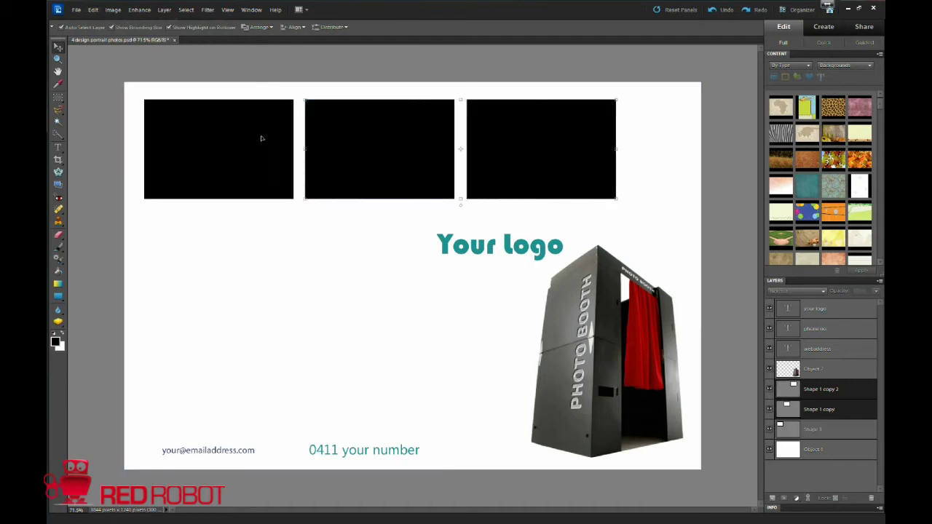
pyautogui.keyDown('shift'); pyautogui.click(292, 111); pyautogui.keyUp('shift')
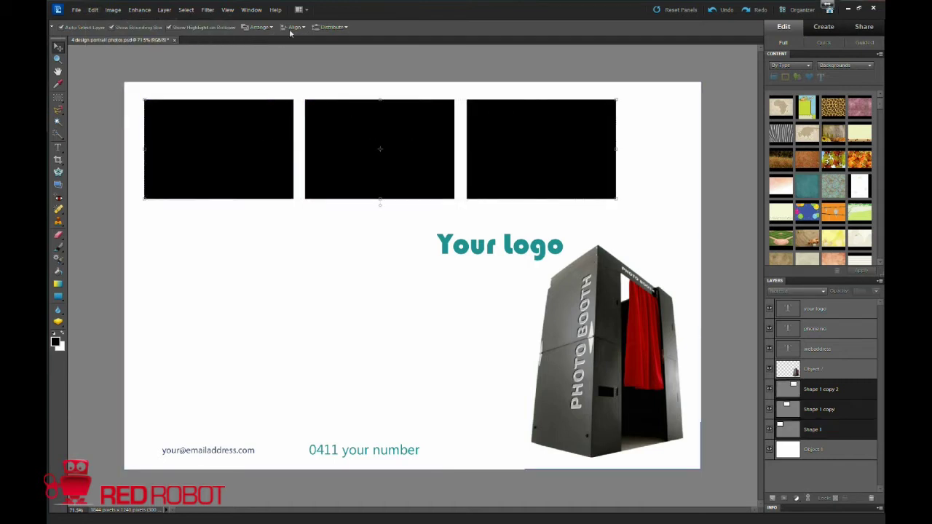
pyautogui.click(332, 27)
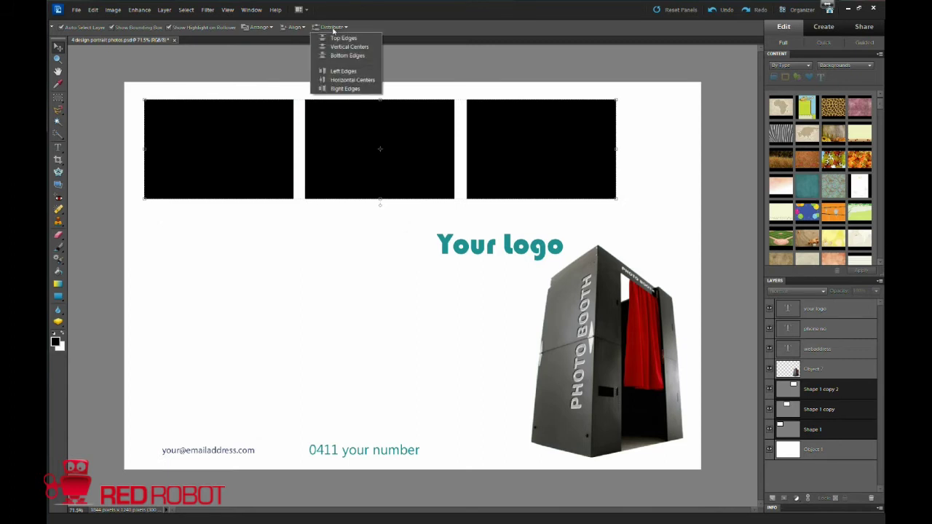
pyautogui.click(346, 82)
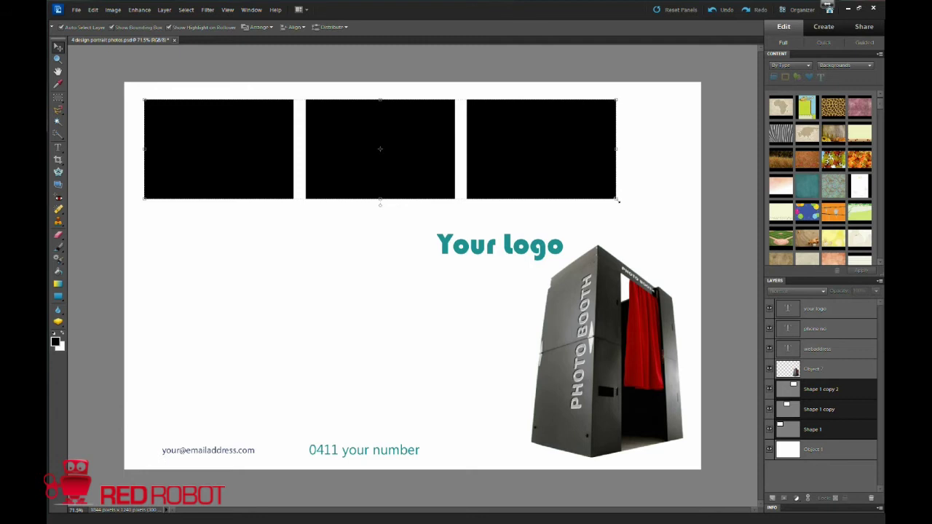
# Step: Scale the three boxes up to 113.1% to span the card's top, then deselect
pyautogui.moveTo(617, 199); pyautogui.dragTo(676, 219)
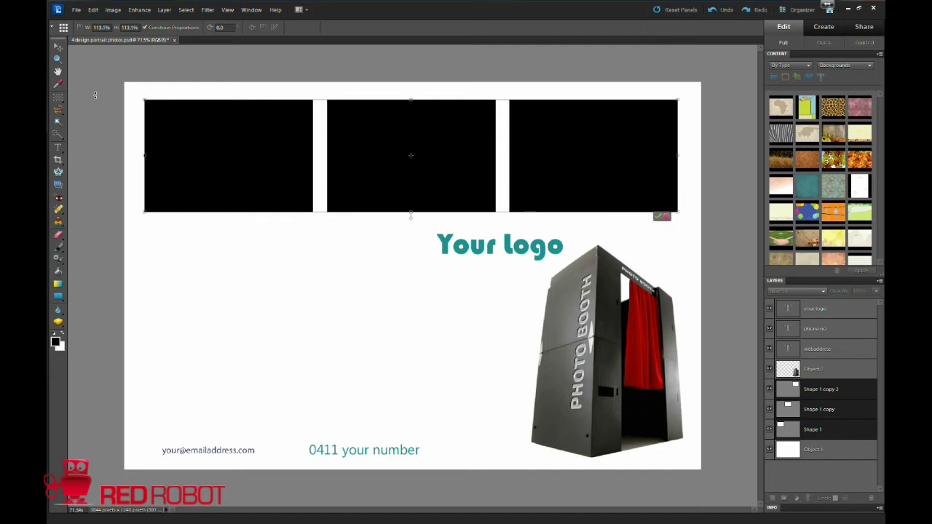
pyautogui.click(658, 218)
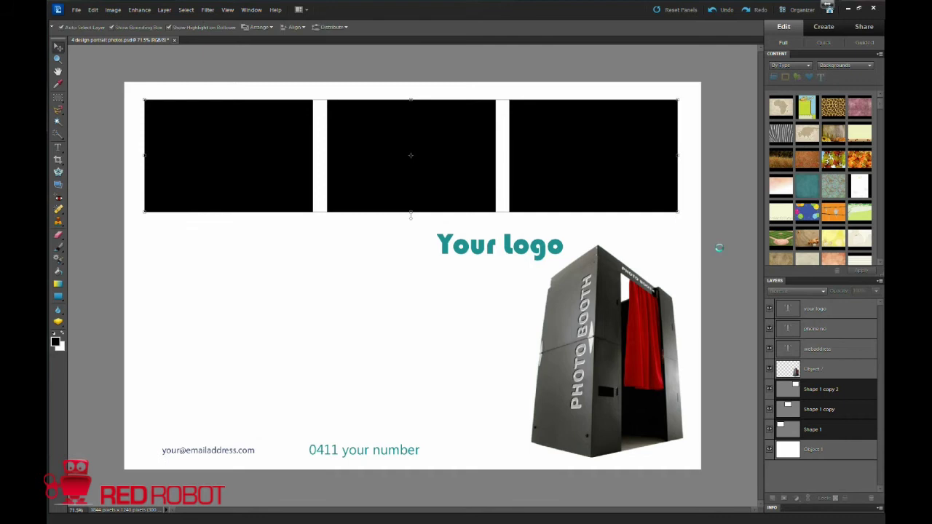
pyautogui.click(718, 275)
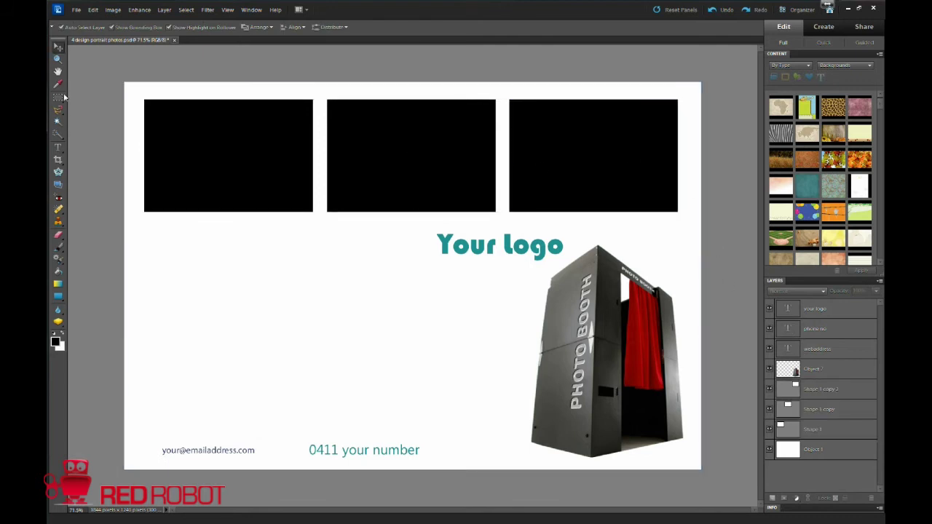
# Step: Draw a large black box below the top-left box and nudge it into place
pyautogui.click(57, 293)
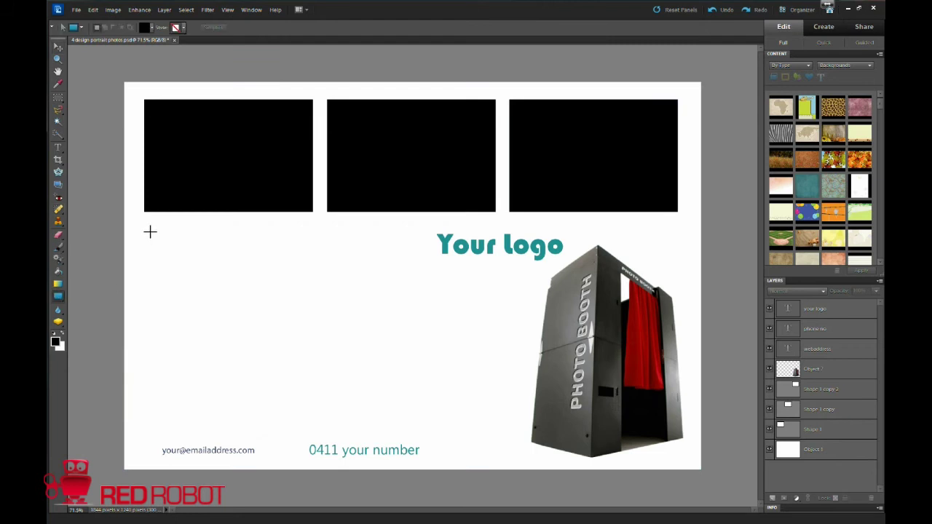
pyautogui.moveTo(145, 228); pyautogui.dragTo(416, 420)
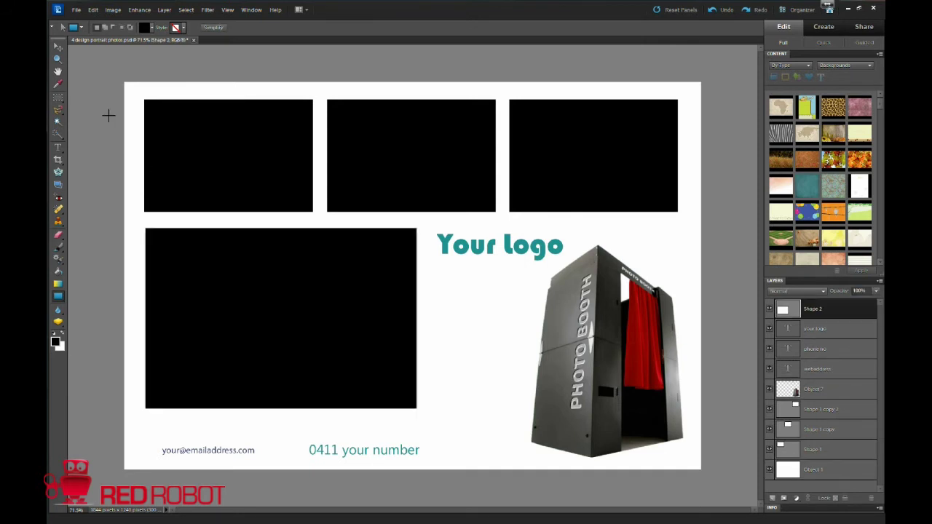
pyautogui.click(58, 48)
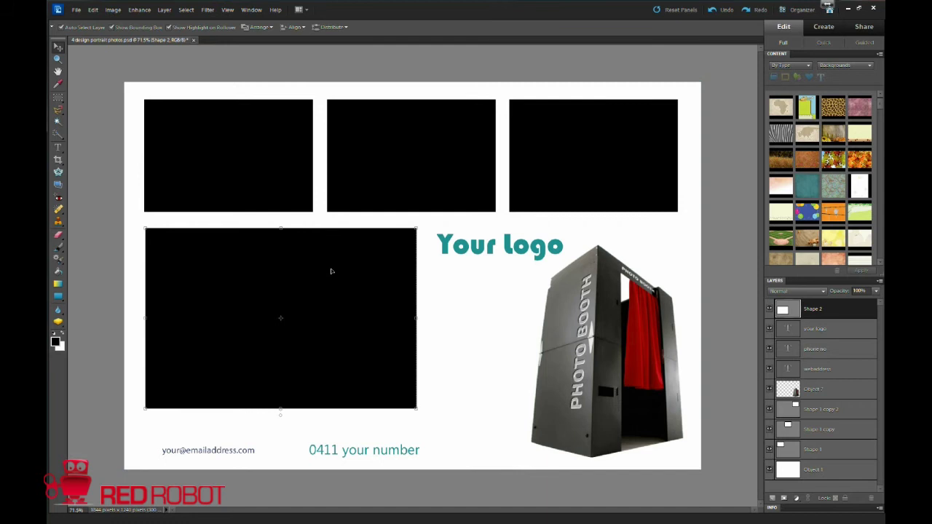
pyautogui.moveTo(332, 272); pyautogui.dragTo(329, 275)
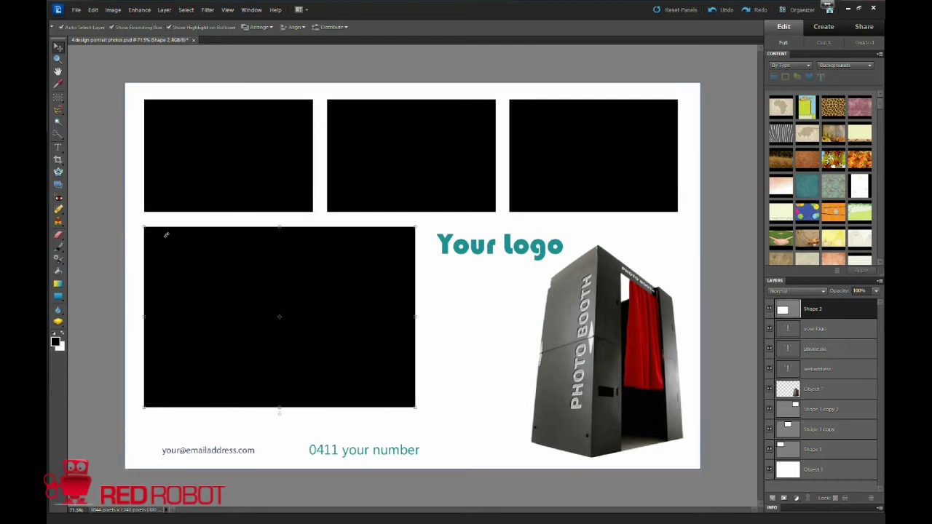
pyautogui.moveTo(204, 269); pyautogui.dragTo(207, 274)
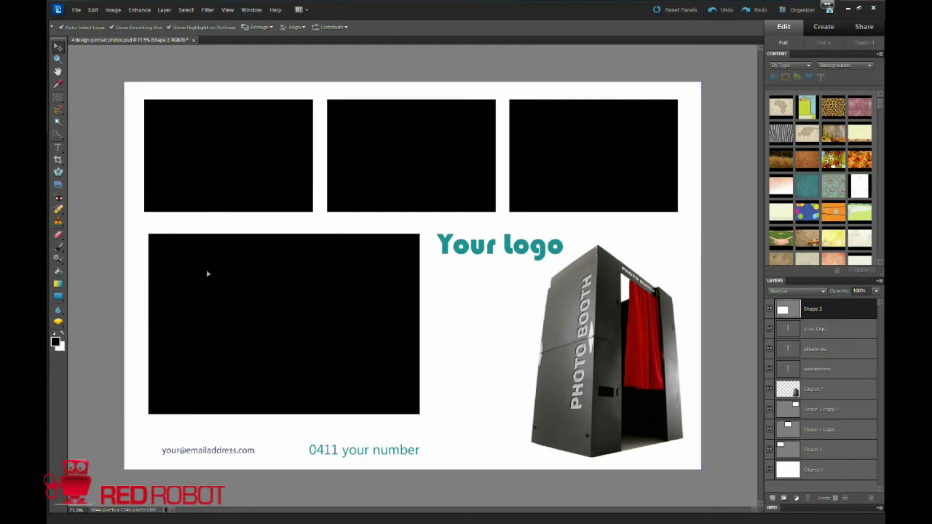
# Step: Align the large box's left edge with the top-left box, then deselect
pyautogui.keyDown('shift'); pyautogui.click(221, 167); pyautogui.keyUp('shift')
pyautogui.click(295, 27)
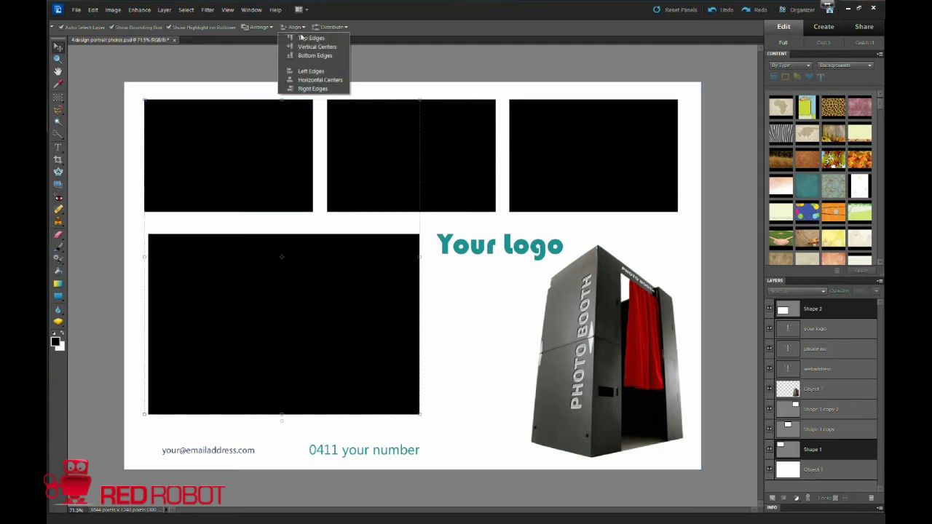
pyautogui.click(305, 70)
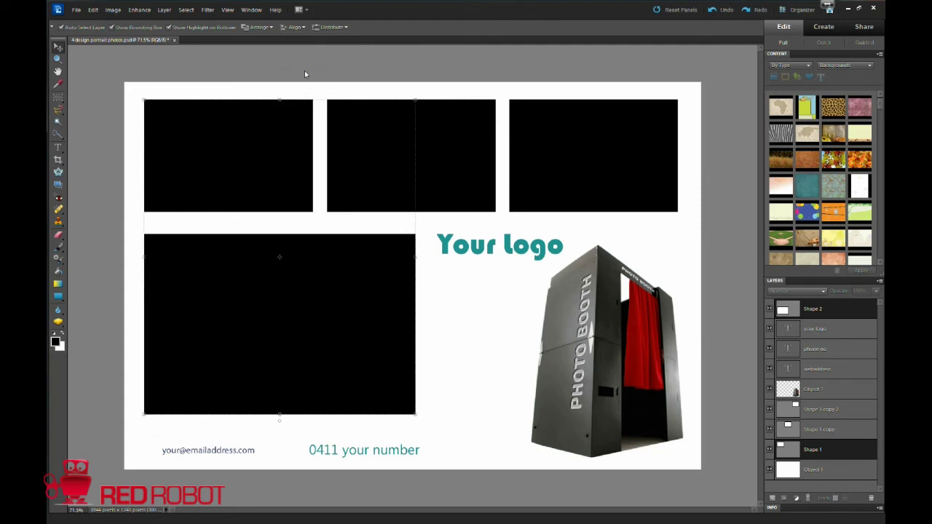
pyautogui.click(96, 177)
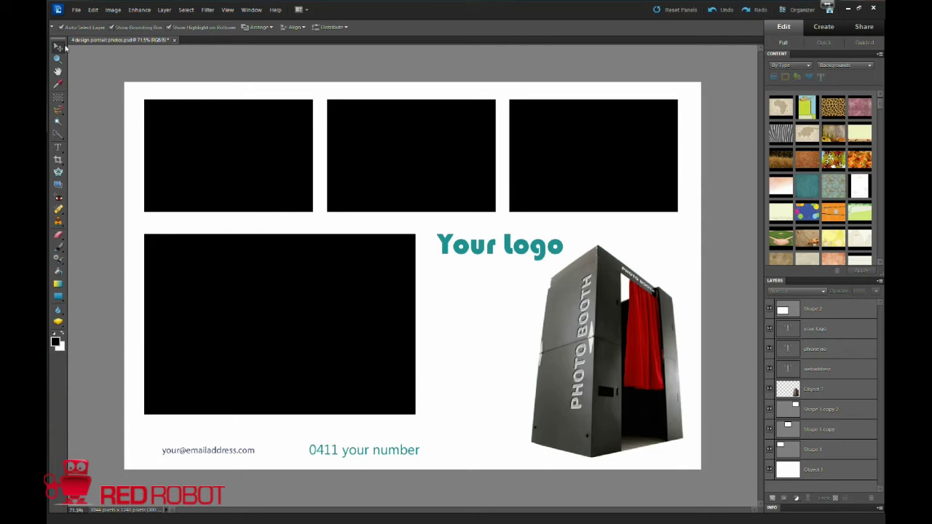
# Step: Close the Content panel and bring up the Info panel
pyautogui.click(58, 99)
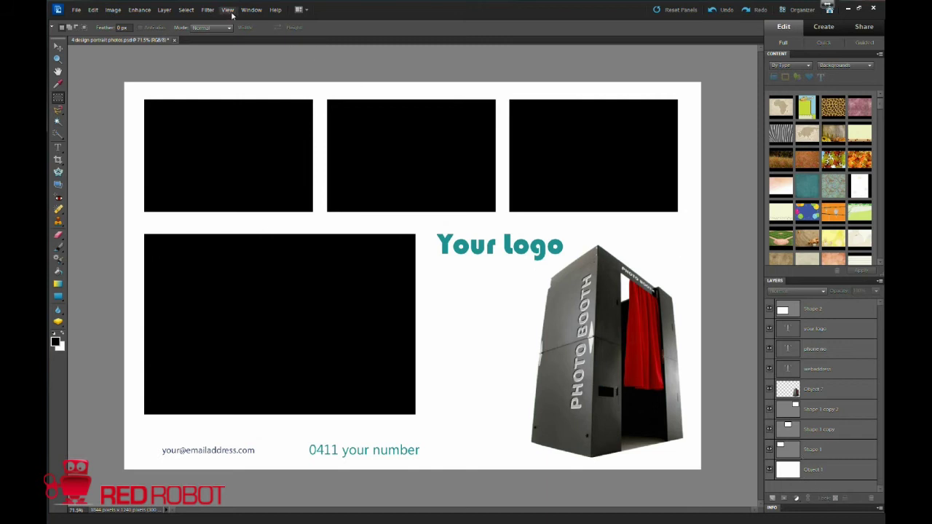
pyautogui.click(881, 55)
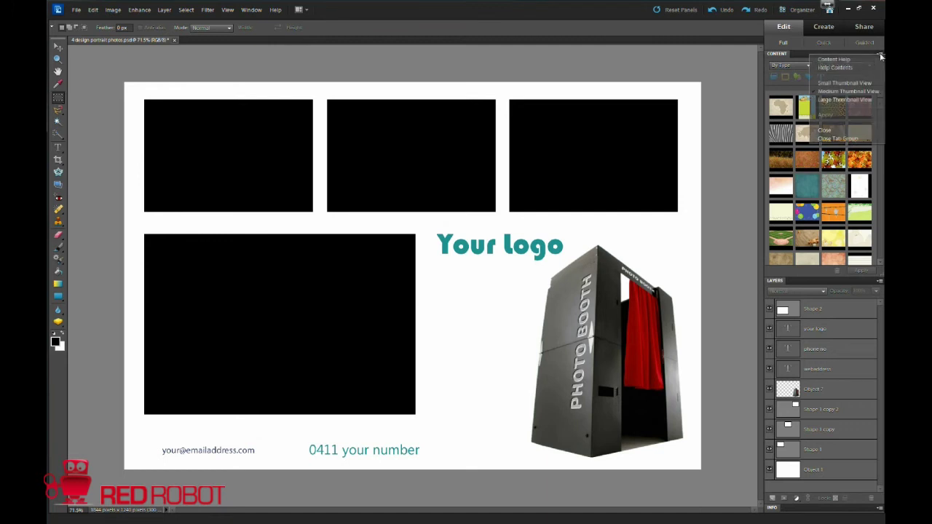
pyautogui.click(828, 135)
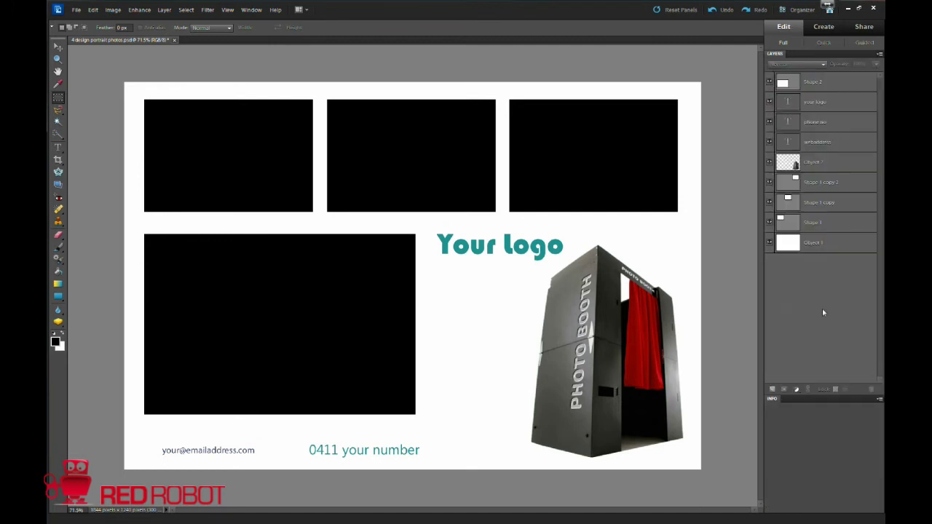
pyautogui.click(252, 9)
pyautogui.click(227, 10)
pyautogui.click(249, 10)
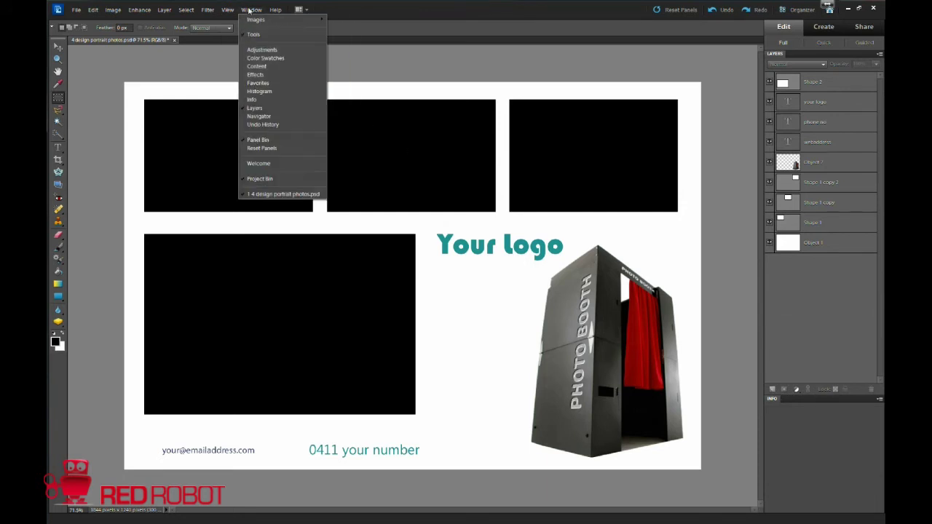
pyautogui.click(257, 98)
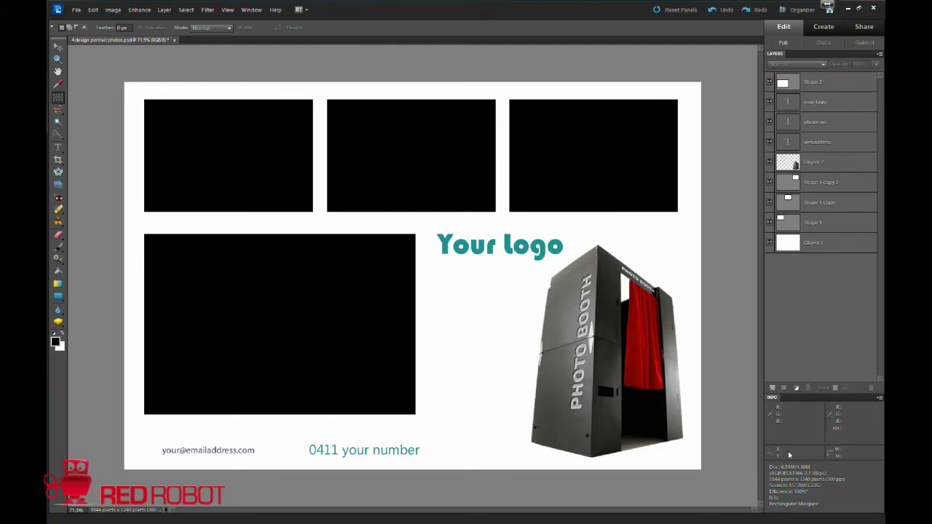
# Step: Keep the Info panel's ruler units set to Pixels in its Panel Options
pyautogui.click(880, 400)
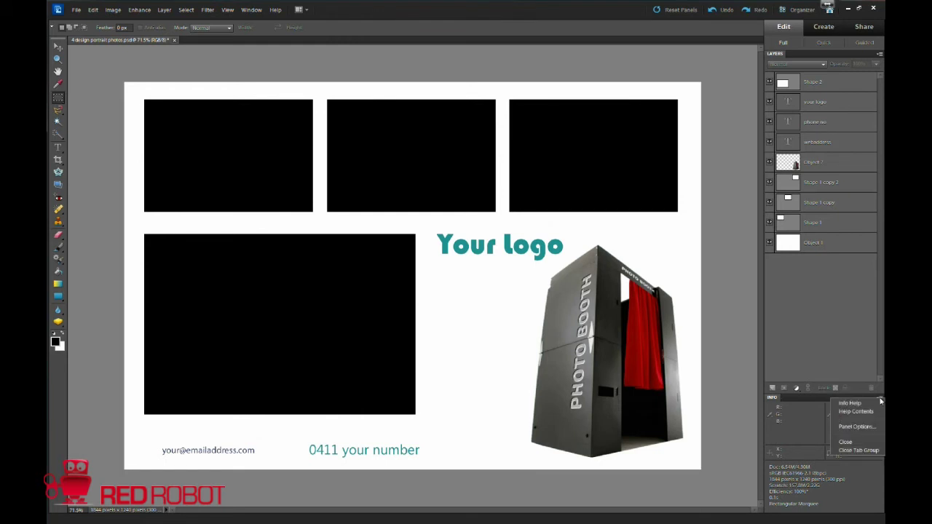
pyautogui.click(865, 428)
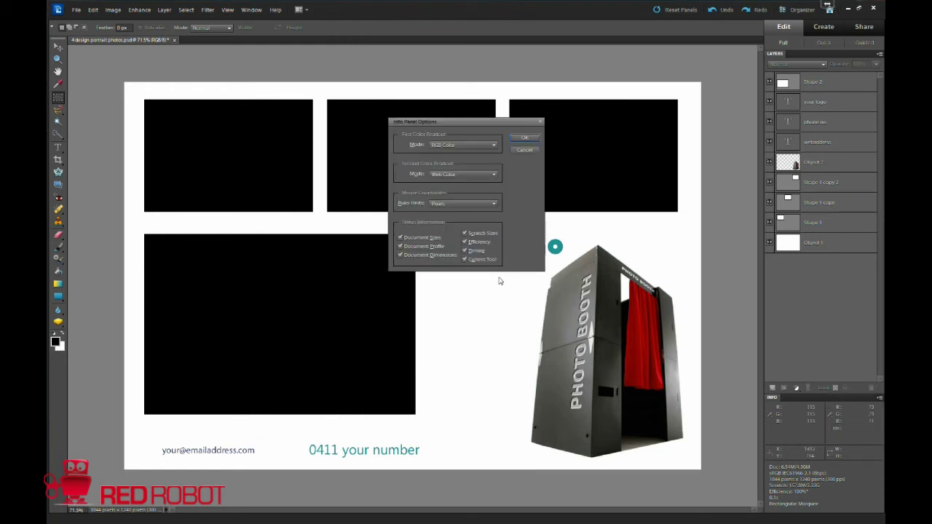
pyautogui.click(480, 207)
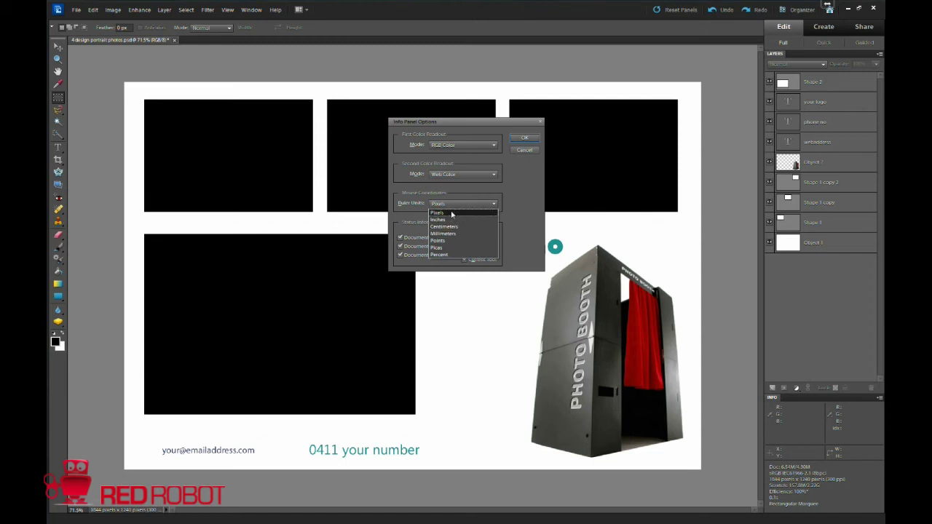
pyautogui.click(455, 213)
pyautogui.click(531, 140)
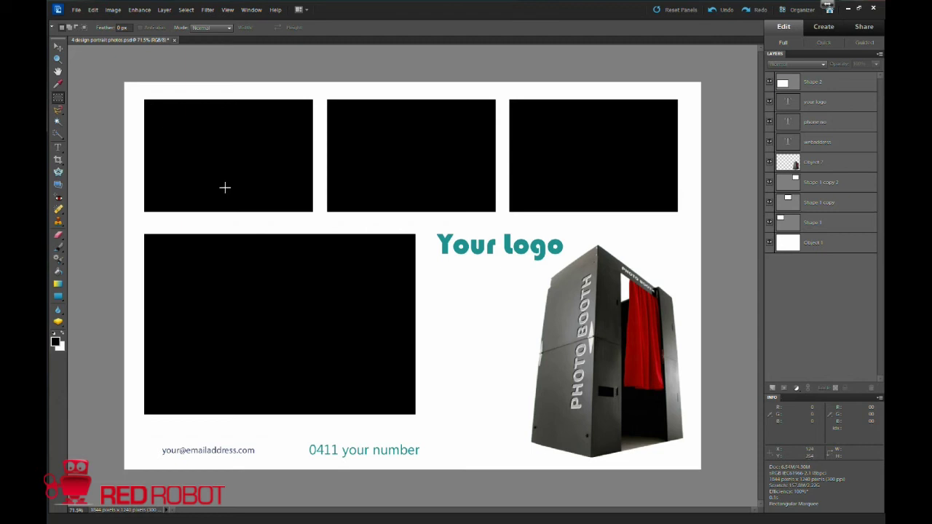
# Step: Zoom in on the top-left photo box and marquee-select the black rectangle to read its size
pyautogui.click(57, 59)
pyautogui.click(241, 163)
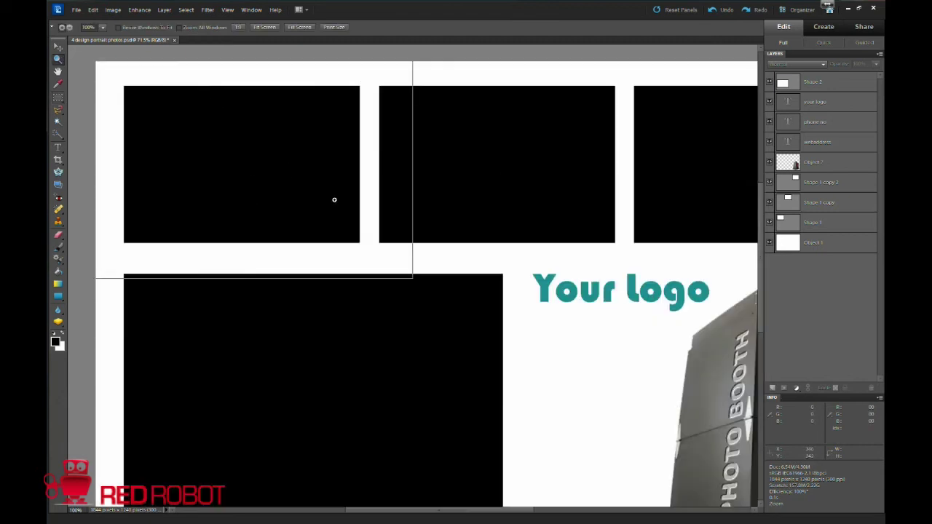
pyautogui.click(266, 179)
pyautogui.moveTo(269, 170); pyautogui.dragTo(433, 272)
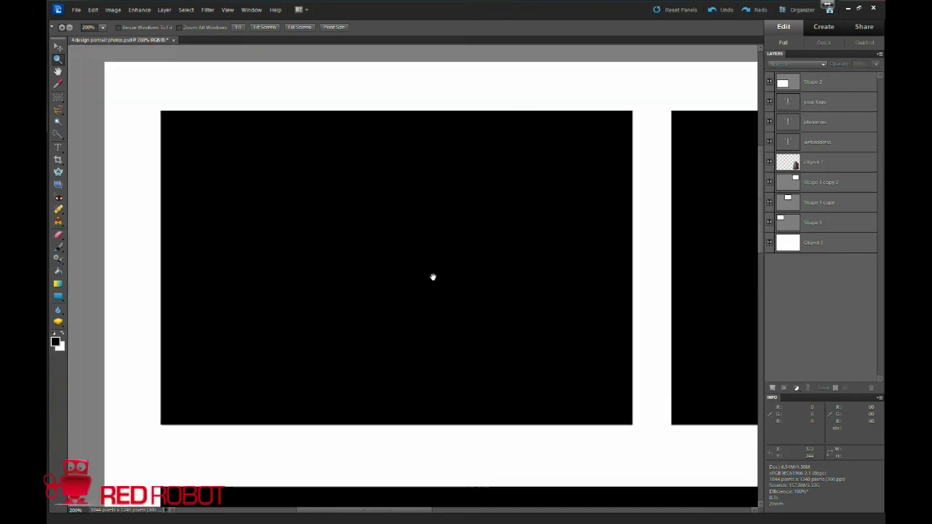
pyautogui.click(59, 99)
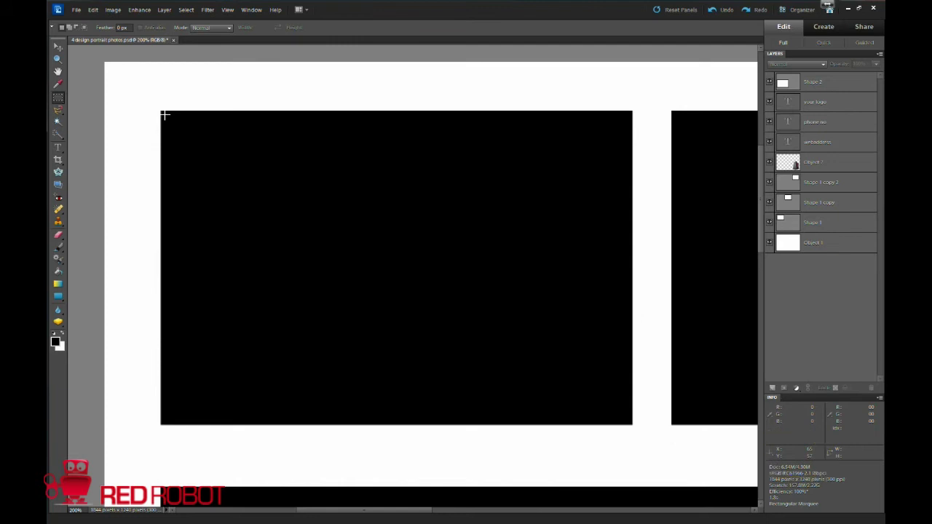
pyautogui.moveTo(164, 115); pyautogui.dragTo(601, 401)
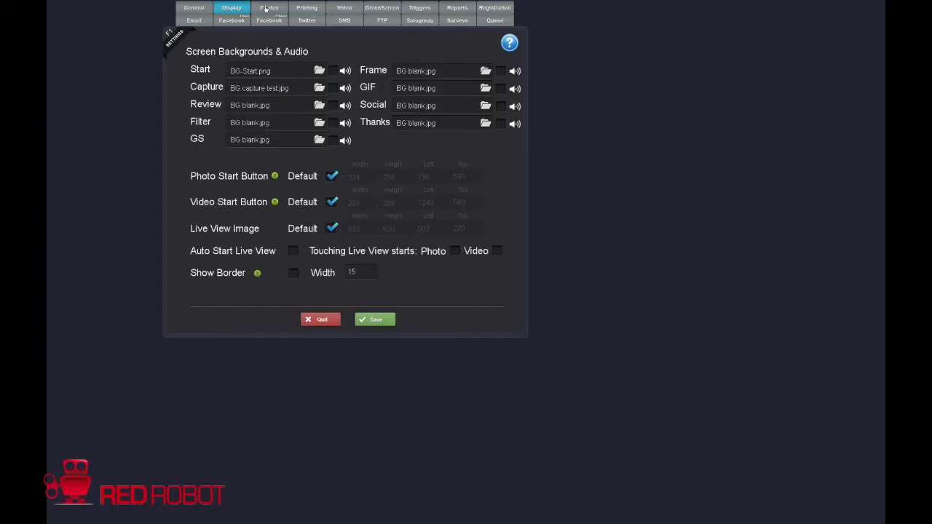
# Step: Put the photo layout in edit mode and set # Shots and # Photos in Layout to 4
pyautogui.click(268, 9)
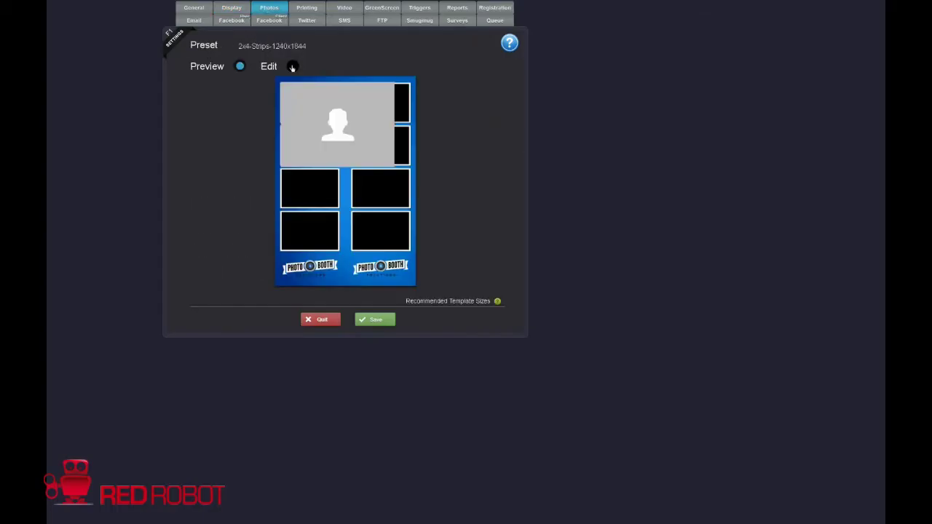
pyautogui.click(292, 66)
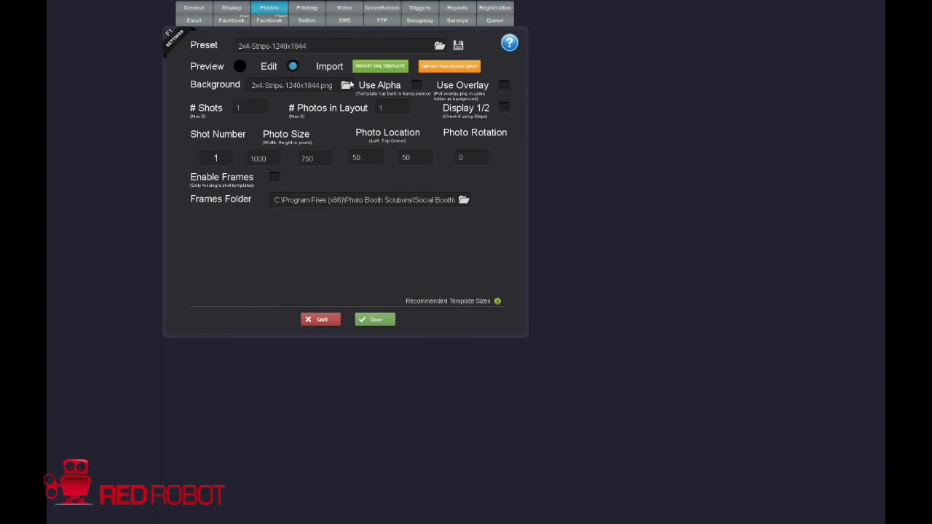
pyautogui.doubleClick(244, 109)
pyautogui.write('4')
pyautogui.doubleClick(392, 109)
pyautogui.write('4')
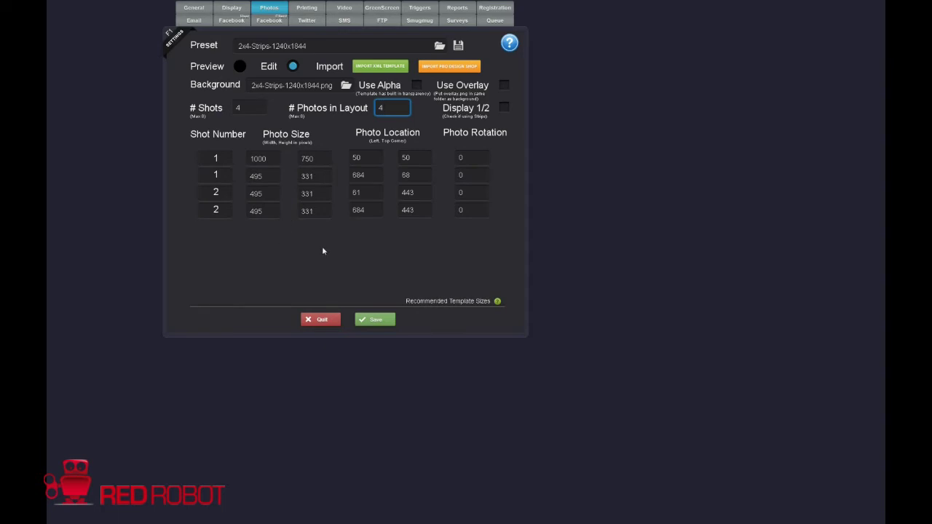
# Step: Assign shots 1, 2, 3 and 4 to photo rows 1–4
pyautogui.click(230, 158)
pyautogui.click(234, 139)
pyautogui.click(224, 176)
pyautogui.click(220, 187)
pyautogui.click(224, 192)
pyautogui.click(221, 215)
pyautogui.click(224, 211)
pyautogui.click(218, 245)
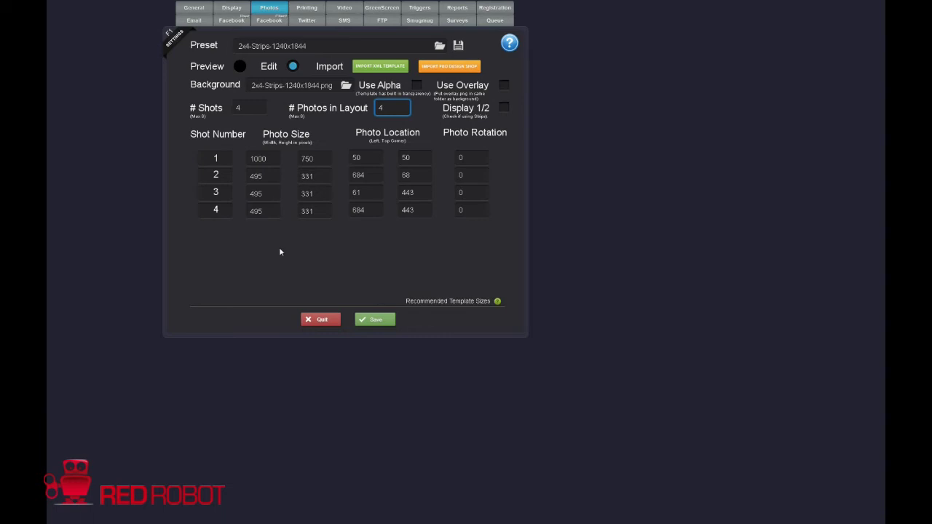
# Step: Set photo 1's size to 537 × 357
pyautogui.doubleClick(272, 158)
pyautogui.click(228, 161)
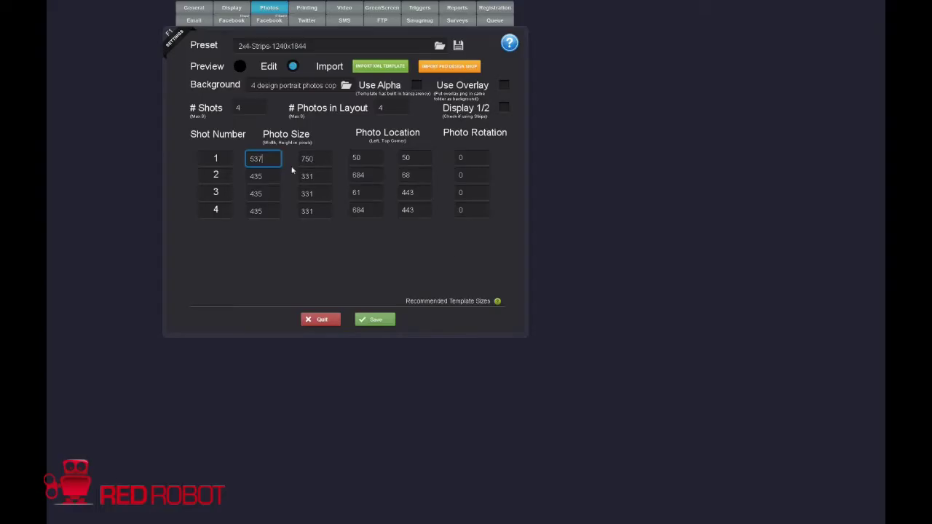
pyautogui.moveTo(266, 158); pyautogui.dragTo(232, 162)
pyautogui.write('5')
pyautogui.press('Tab')
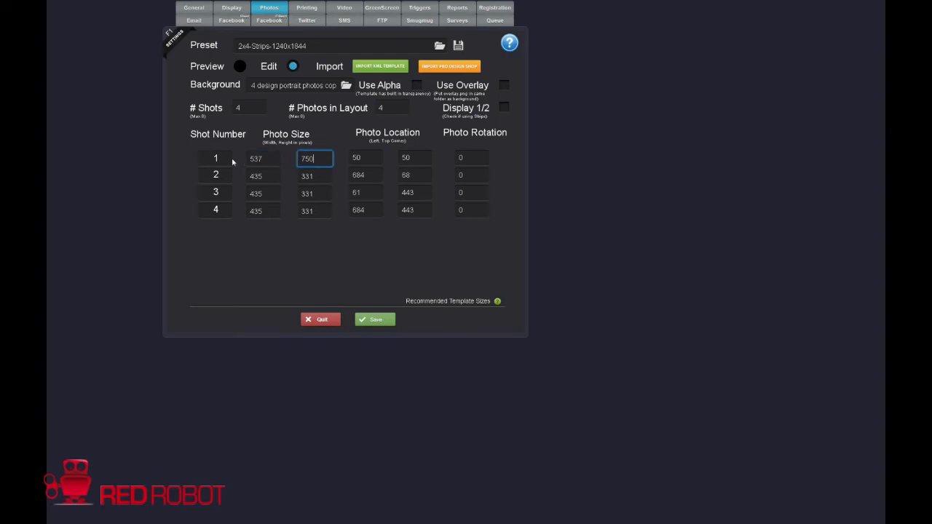
pyautogui.write('35')
pyautogui.press('BackSpace')
pyautogui.press('BackSpace')
pyautogui.press('BackSpace')
pyautogui.press('BackSpace')
pyautogui.press('BackSpace')
pyautogui.write('357')
# Step: Set photo 1's location to 65, 57
pyautogui.press('Tab')
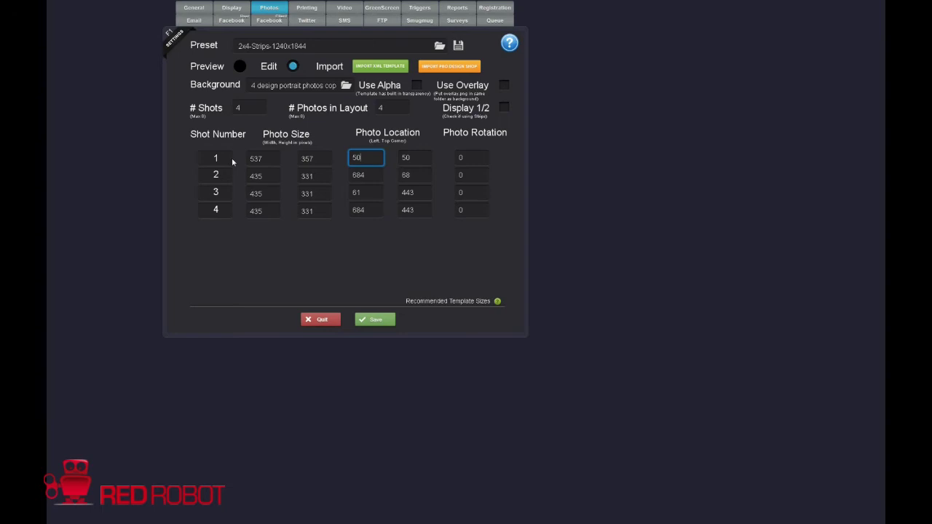
pyautogui.write('66')
pyautogui.press('BackSpace')
pyautogui.press('BackSpace')
pyautogui.press('BackSpace')
pyautogui.press('BackSpace')
pyautogui.write('65')
pyautogui.press('Tab')
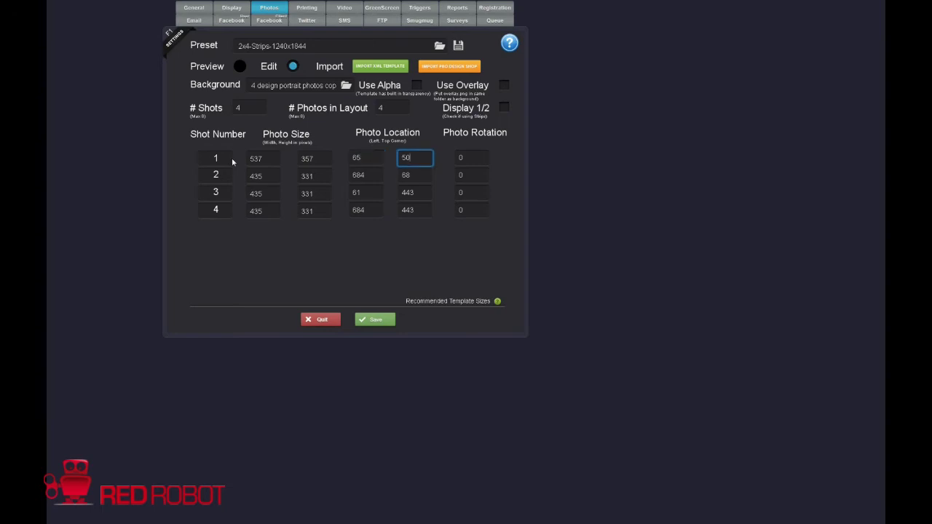
pyautogui.press('BackSpace')
pyautogui.press('BackSpace')
pyautogui.press('Tab')
pyautogui.press('Tab')
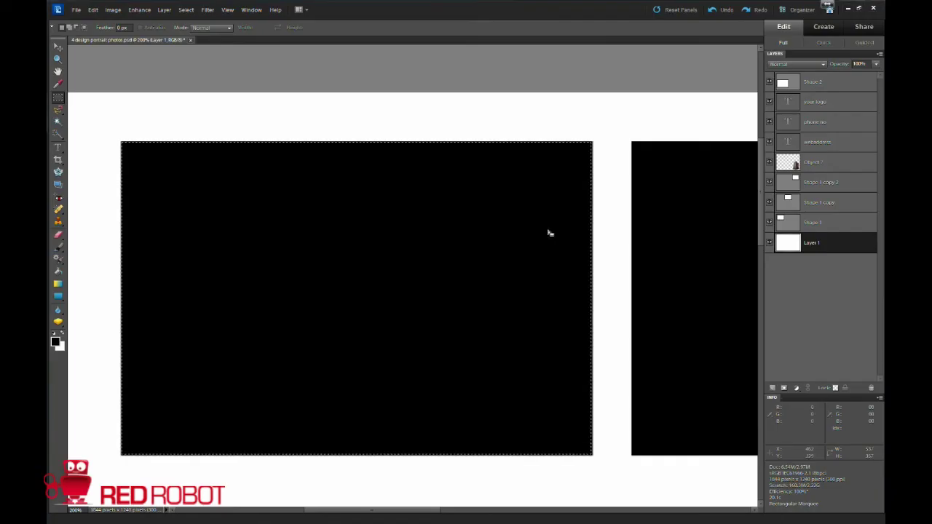
# Step: Pan the canvas across to the second top photo box
pyautogui.moveTo(691, 211); pyautogui.dragTo(288, 215)
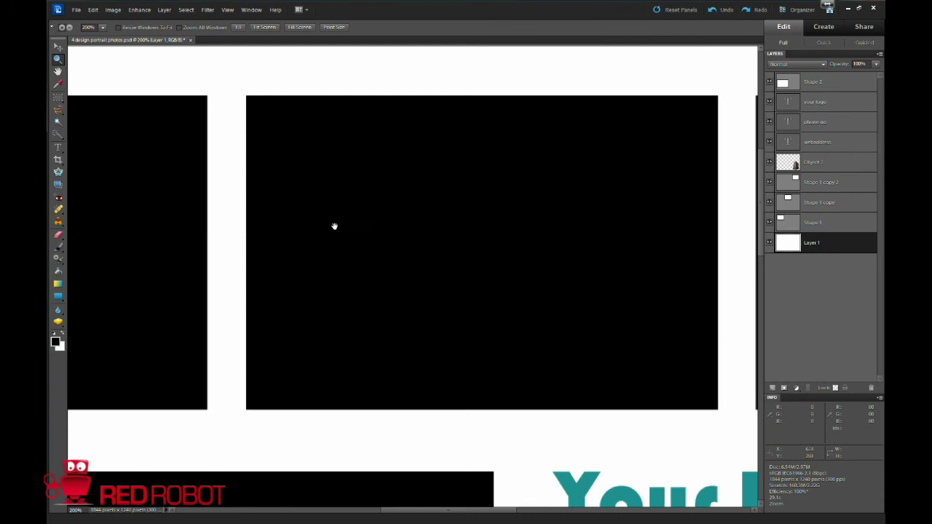
pyautogui.moveTo(386, 228); pyautogui.dragTo(238, 255)
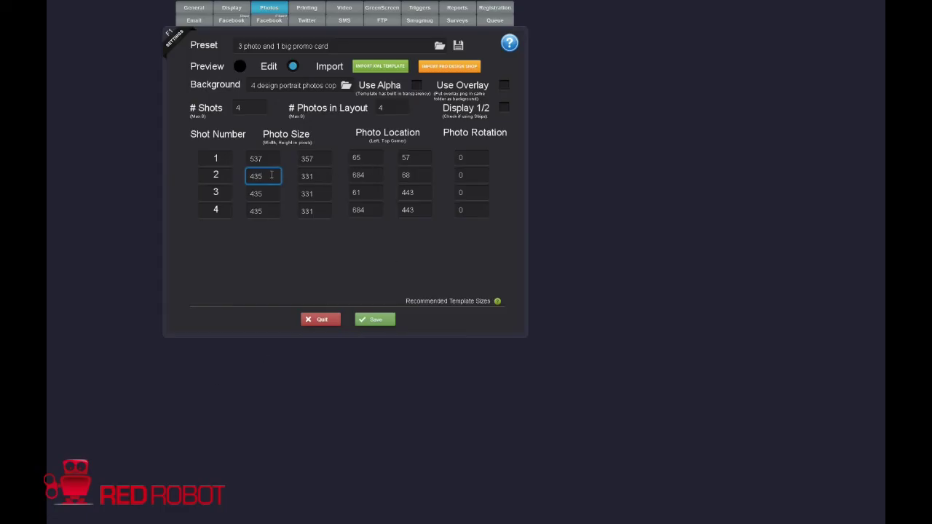
# Step: Set photos 2 and 3 to a size of 537 × 357
pyautogui.moveTo(271, 176); pyautogui.dragTo(218, 177)
pyautogui.write('537')
pyautogui.press('Tab')
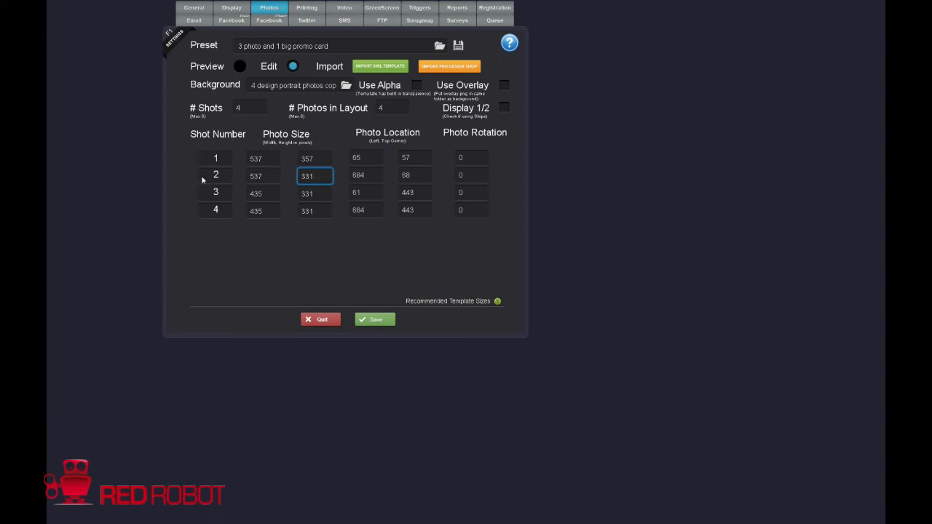
pyautogui.write('357')
pyautogui.press('BackSpace')
pyautogui.press('BackSpace')
pyautogui.press('BackSpace')
pyautogui.write('357')
pyautogui.moveTo(267, 195); pyautogui.dragTo(228, 198)
pyautogui.write('537')
pyautogui.moveTo(321, 196); pyautogui.dragTo(270, 199)
pyautogui.write('3')
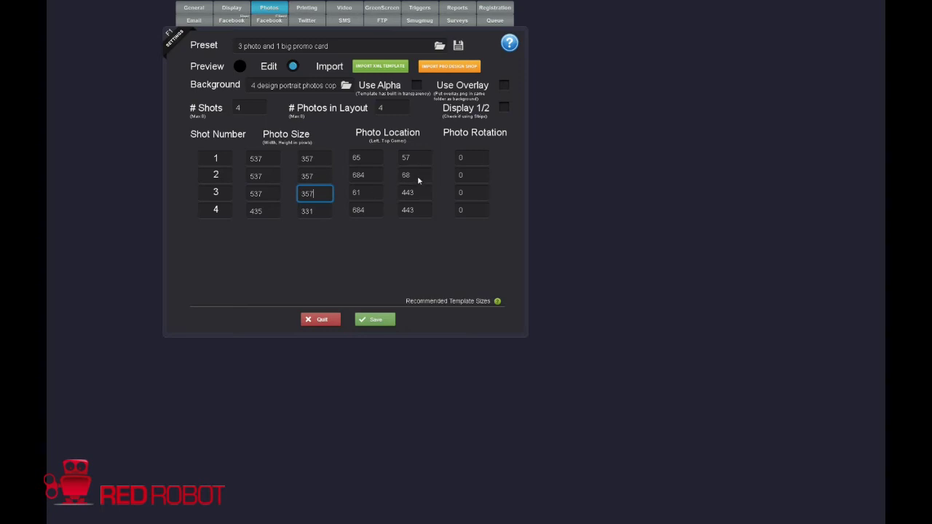
# Step: Place photos 2 and 3 in the top row at 649, 57 and 1231, 57
pyautogui.moveTo(421, 178); pyautogui.dragTo(364, 194)
pyautogui.write('5')
pyautogui.write('57')
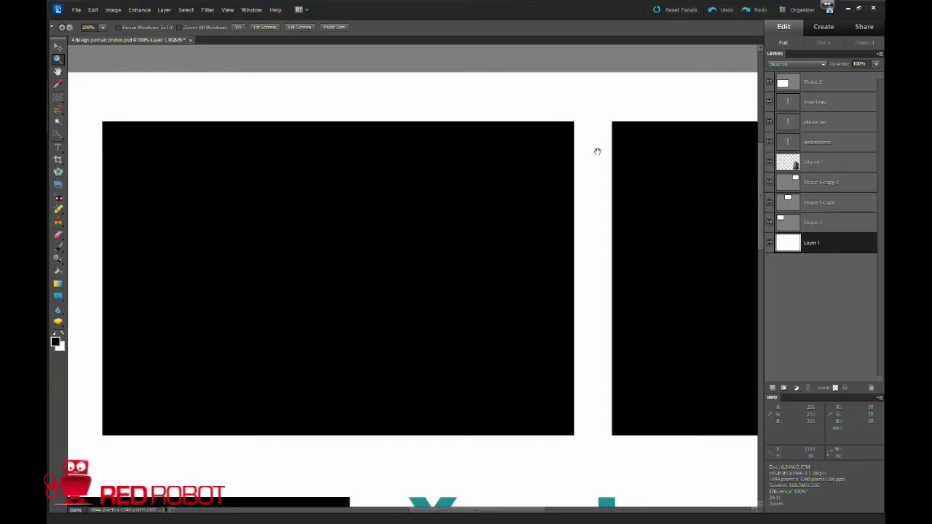
pyautogui.moveTo(598, 150)
pyautogui.mouseDown()
pyautogui.moveTo(540, 134)
pyautogui.moveTo(584, 163)
pyautogui.mouseUp()
pyautogui.press('m')
pyautogui.moveTo(180, 155); pyautogui.dragTo(289, 152)
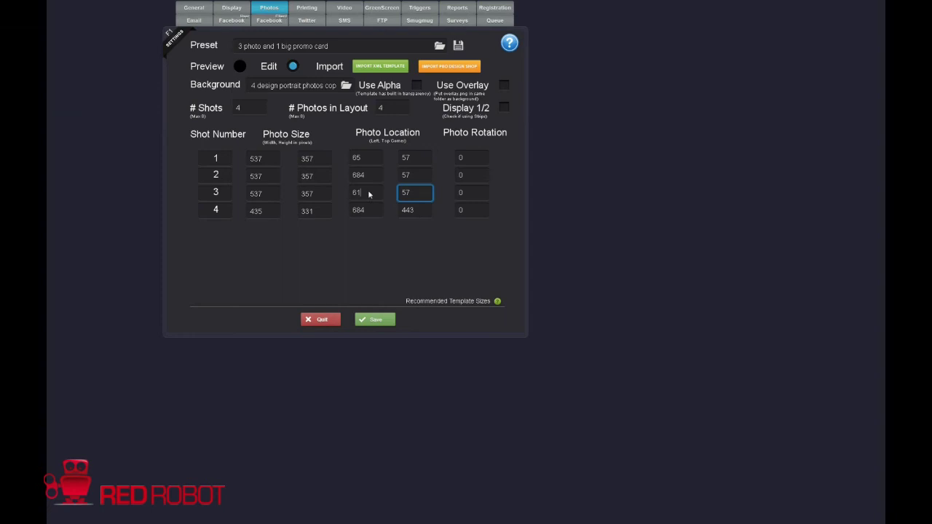
pyautogui.click(370, 192)
pyautogui.doubleClick(374, 177)
pyautogui.write('649')
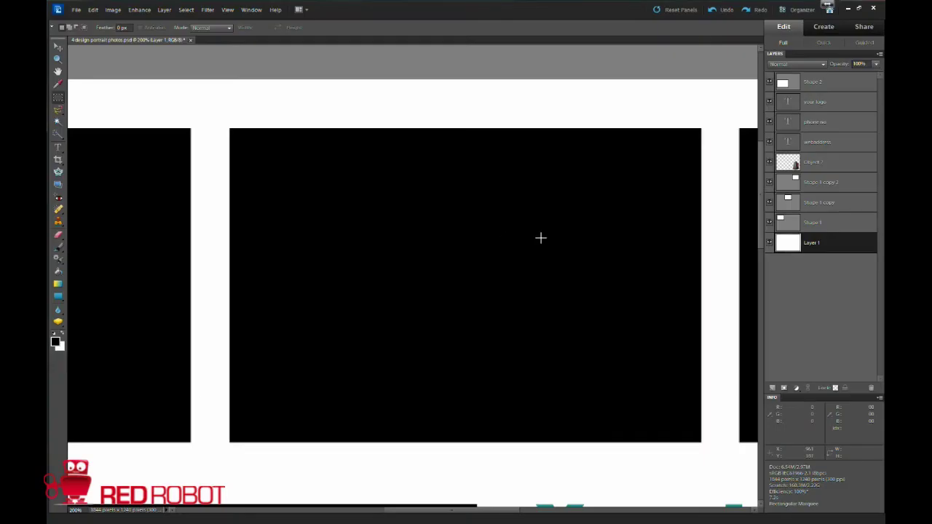
pyautogui.hscroll(5, 541, 237)
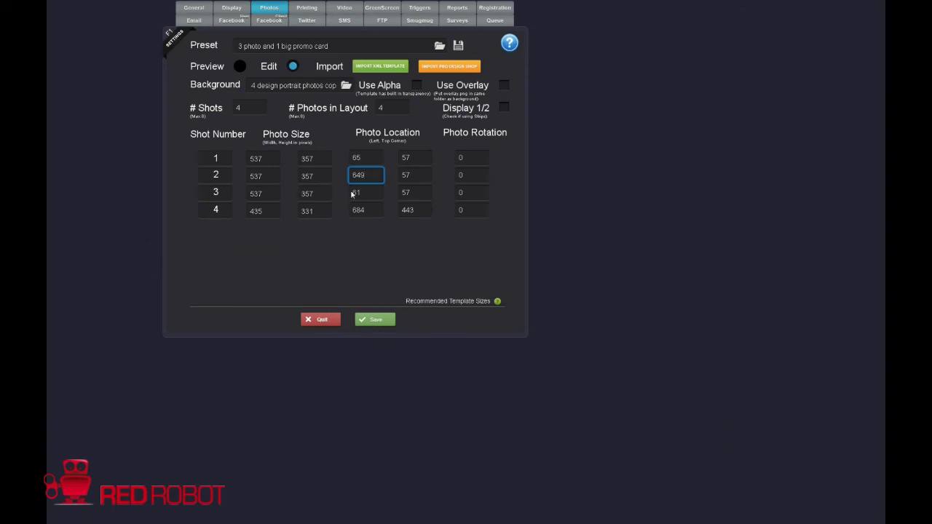
pyautogui.click(352, 193)
pyautogui.doubleClick(352, 194)
pyautogui.write('1231')
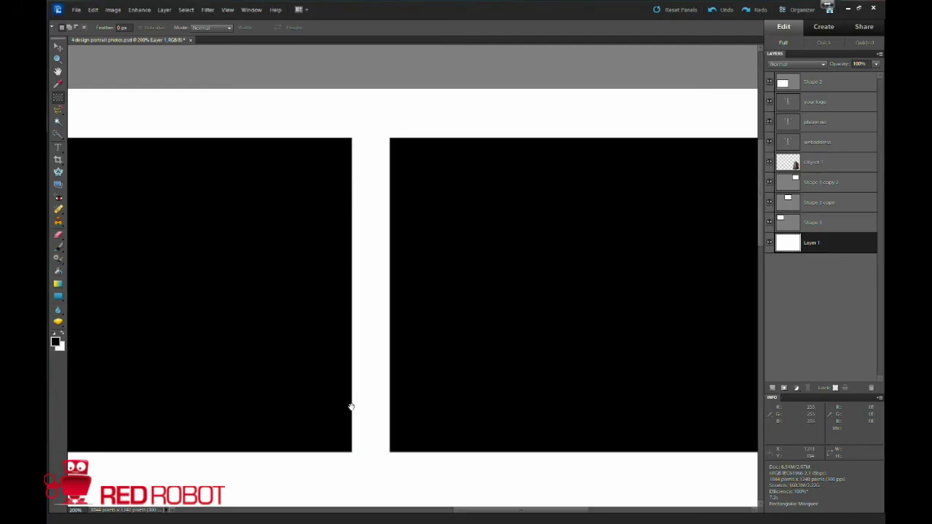
# Step: Zoom out and pan to inspect the large lower photo box, then minimize Photoshop Elements
pyautogui.scroll(3, 349, 405)
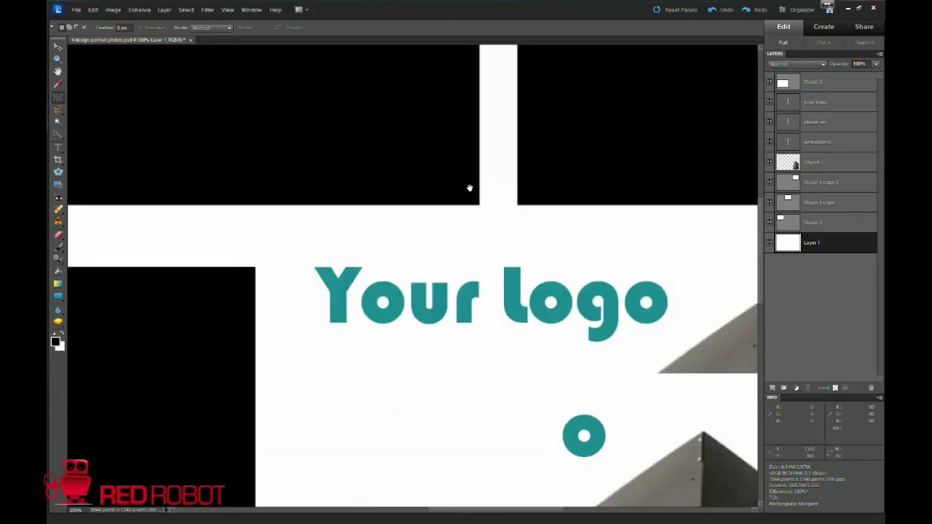
pyautogui.click(58, 59)
pyautogui.keyDown('alt'); pyautogui.click(260, 175); pyautogui.keyUp('alt')
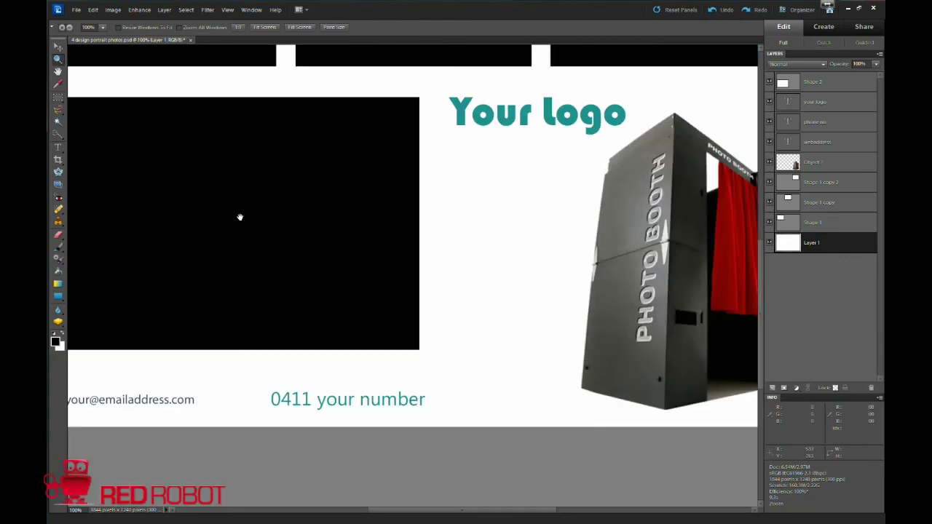
pyautogui.moveTo(239, 216); pyautogui.dragTo(430, 247)
pyautogui.click(58, 97)
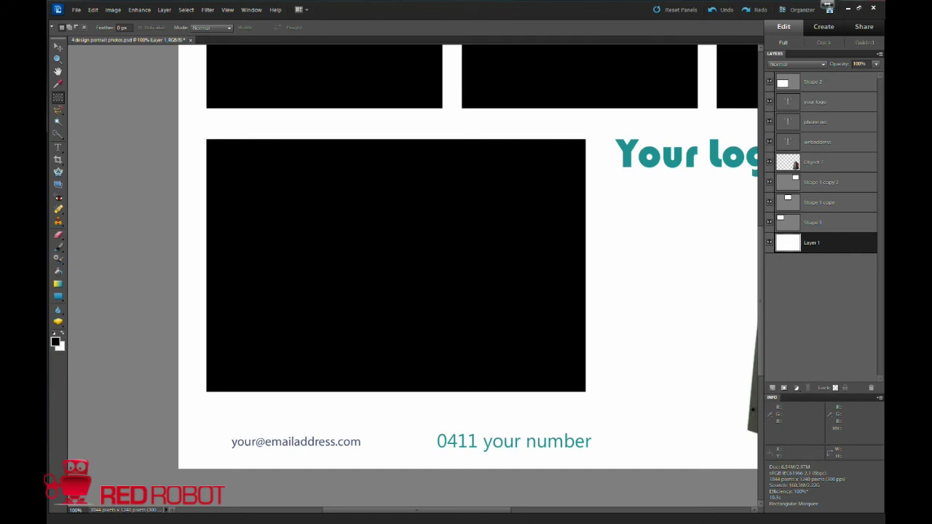
pyautogui.click(848, 8)
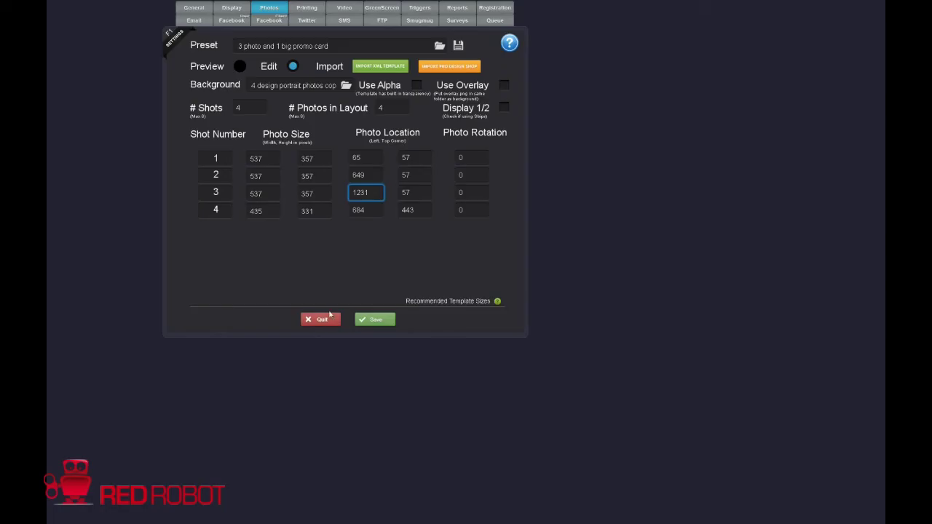
# Step: Set photo 4's location to 65, 488
pyautogui.click(369, 211)
pyautogui.click(367, 158)
pyautogui.doubleClick(369, 211)
pyautogui.write('65')
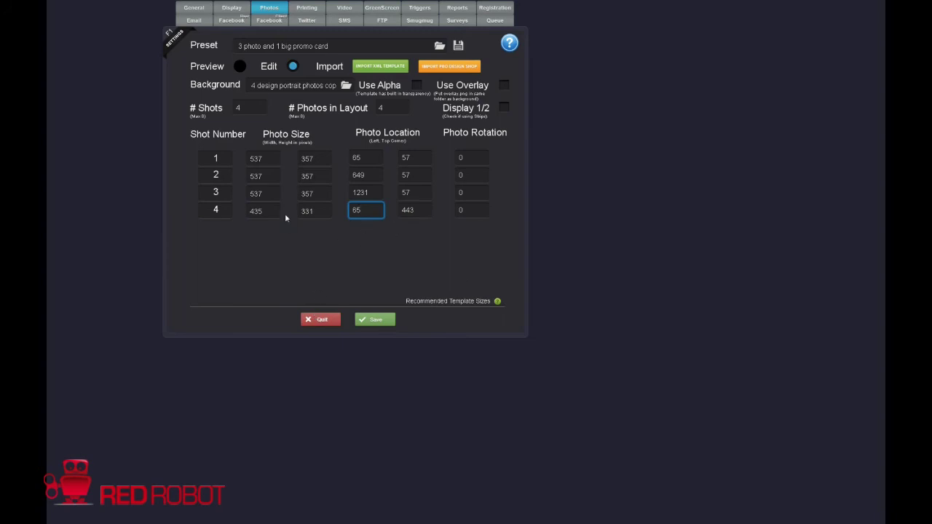
pyautogui.press('Tab')
pyautogui.hotkey('ctrl', 'a')
pyautogui.write('488')
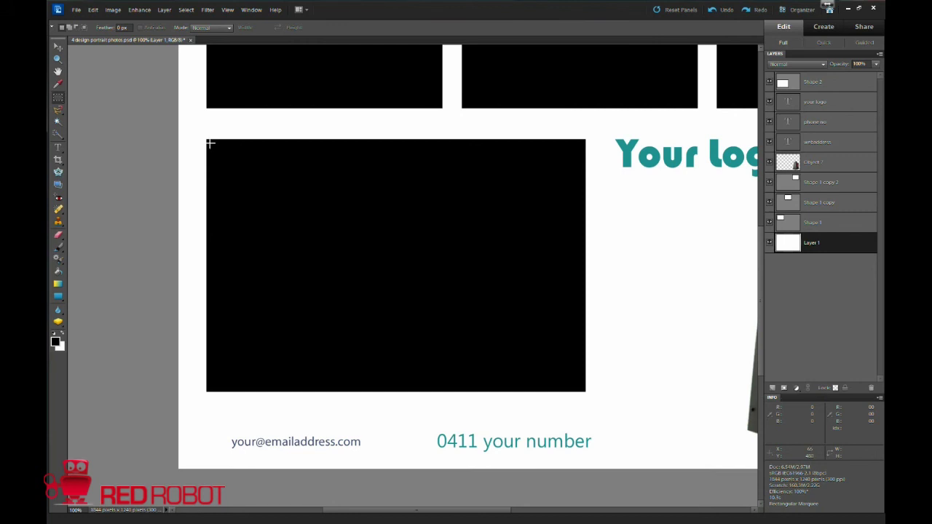
# Step: Marquee-select the large black box to measure it, then go to shot 4's width field
pyautogui.moveTo(207, 140); pyautogui.dragTo(585, 391)
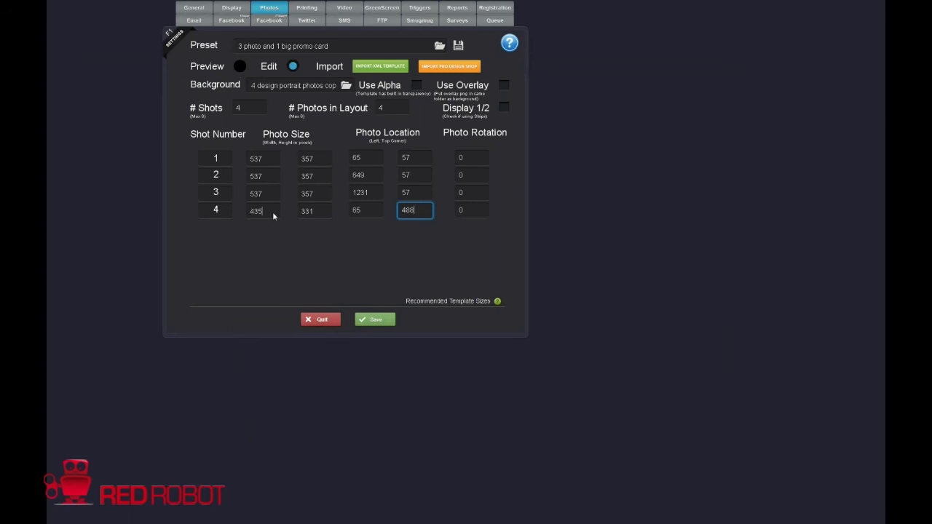
pyautogui.click(273, 212)
# Step: Enter shot 4's photo size as 684 × 574
pyautogui.write('684')
pyautogui.click(313, 213)
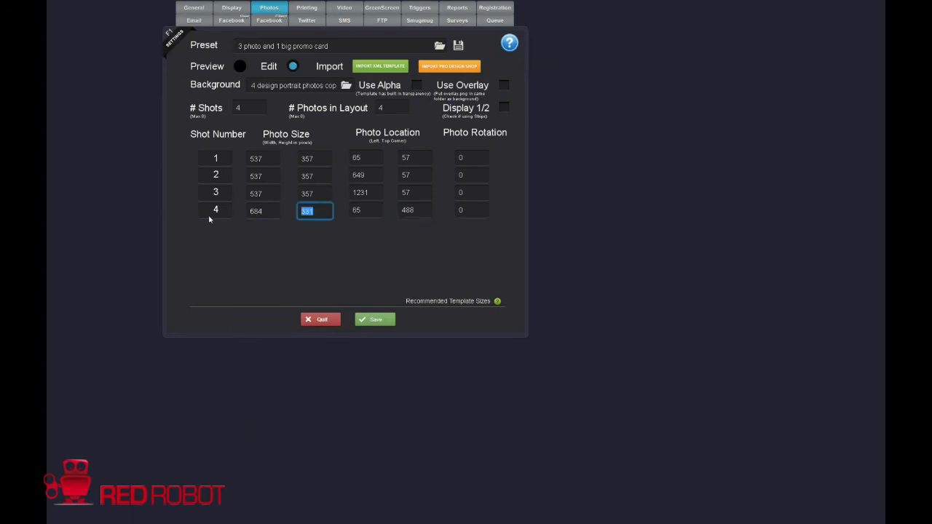
pyautogui.write('574')
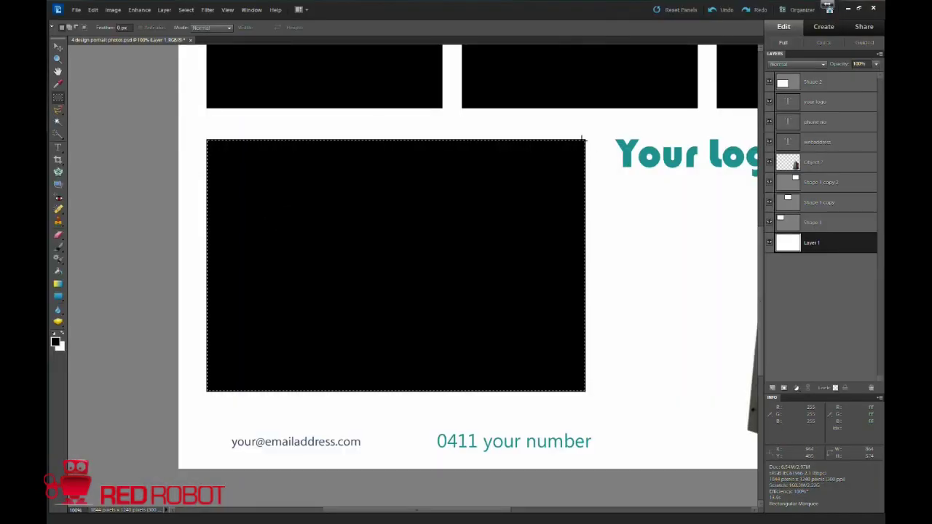
# Step: Deselect, hide the four black photo box layers, and zoom out to the whole card
pyautogui.click(186, 10)
pyautogui.click(195, 27)
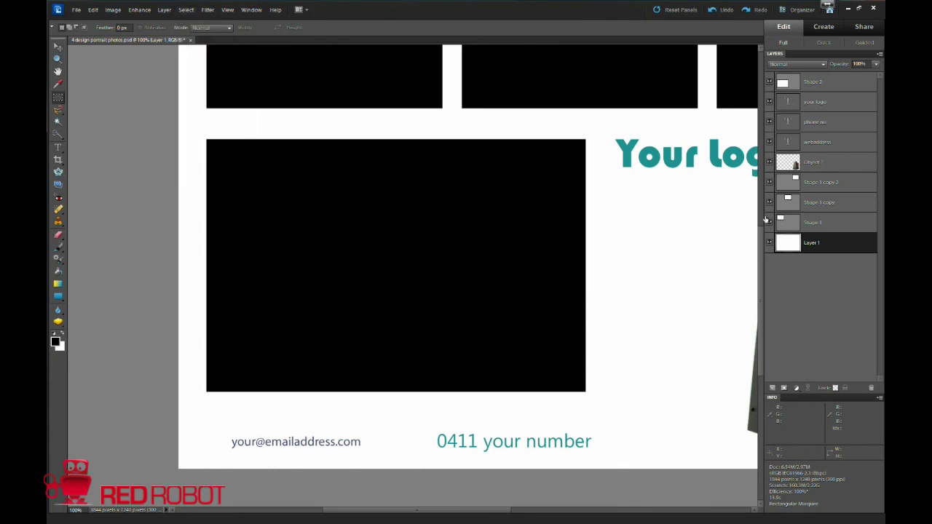
pyautogui.click(769, 222)
pyautogui.click(769, 203)
pyautogui.click(769, 182)
pyautogui.click(769, 82)
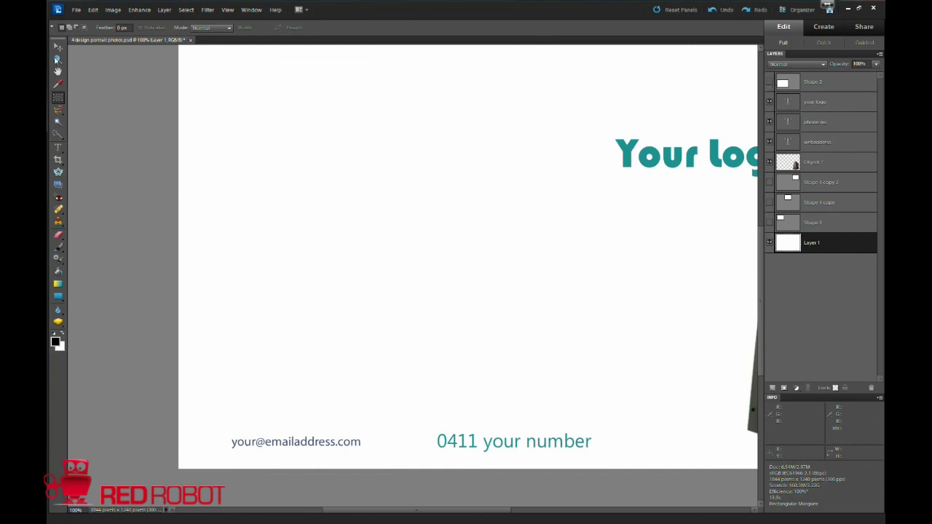
pyautogui.press('z')
pyautogui.keyDown('alt'); pyautogui.click(477, 266); pyautogui.keyUp('alt')
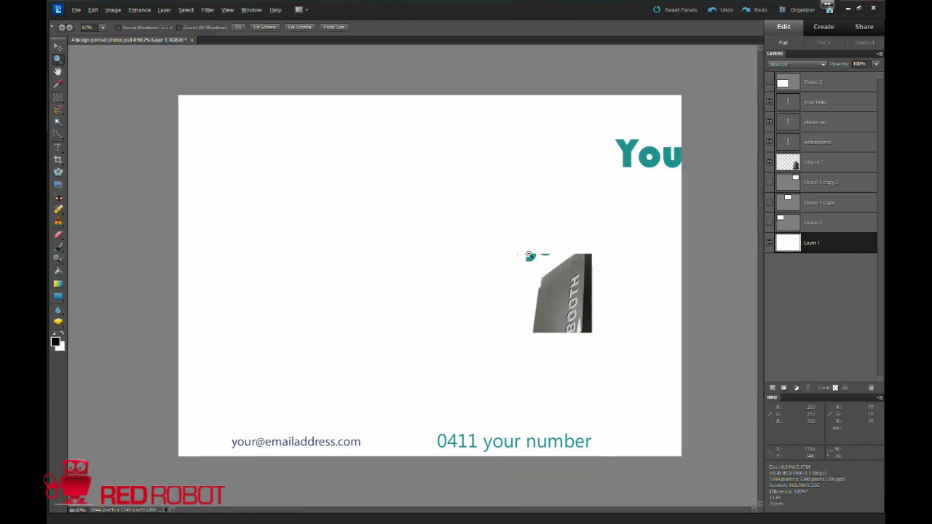
# Step: Save the card, then save it as PNG '4 design portrait photos copy.png', replacing the old file
pyautogui.click(76, 10)
pyautogui.click(95, 85)
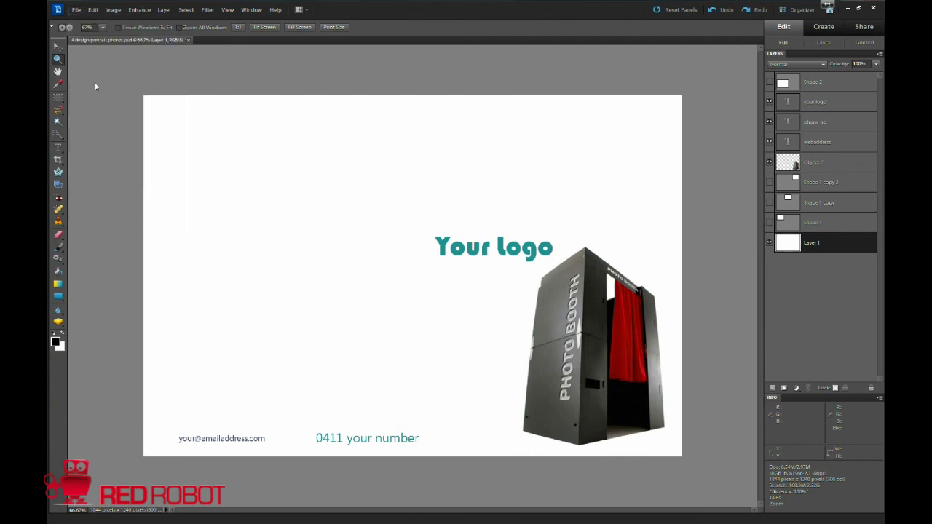
pyautogui.click(76, 10)
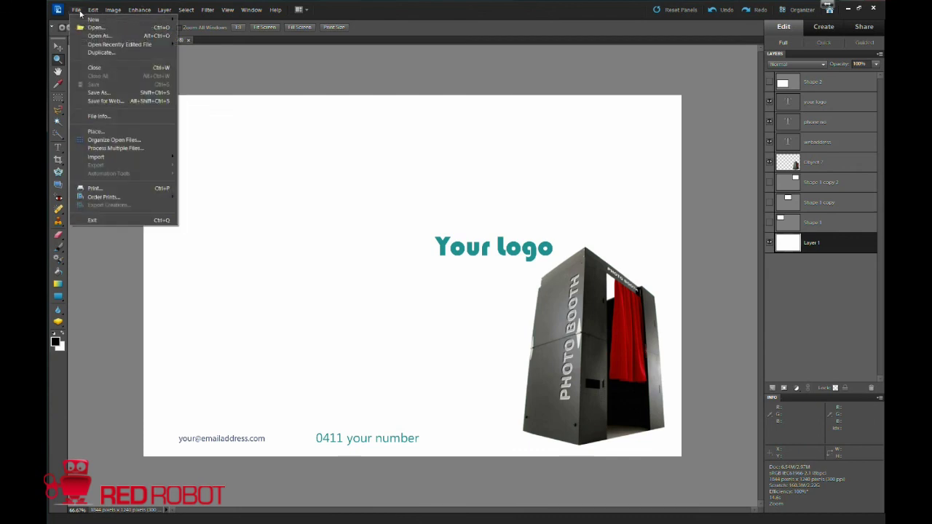
pyautogui.click(102, 93)
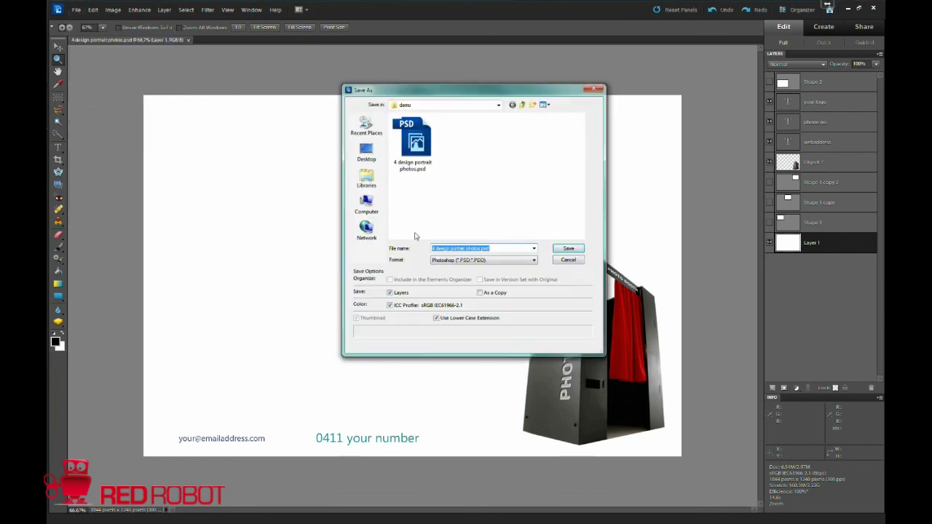
pyautogui.click(480, 260)
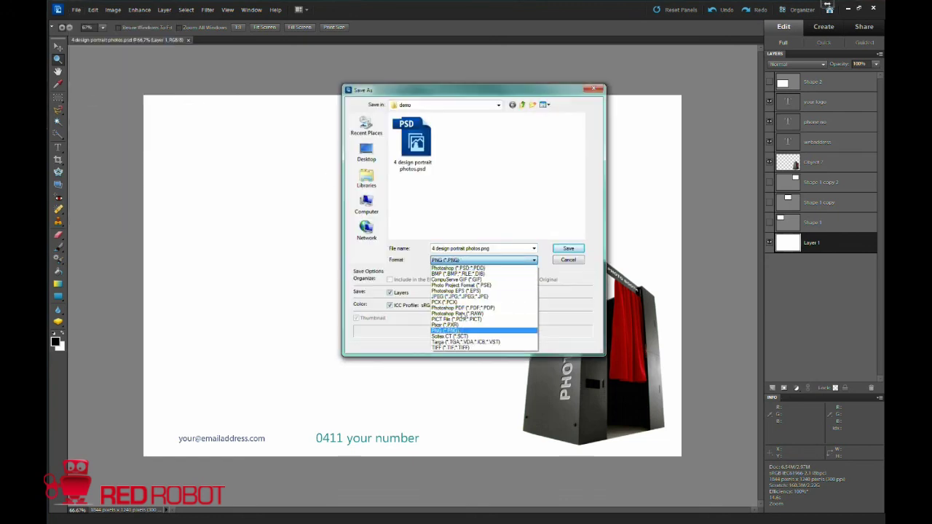
pyautogui.click(463, 322)
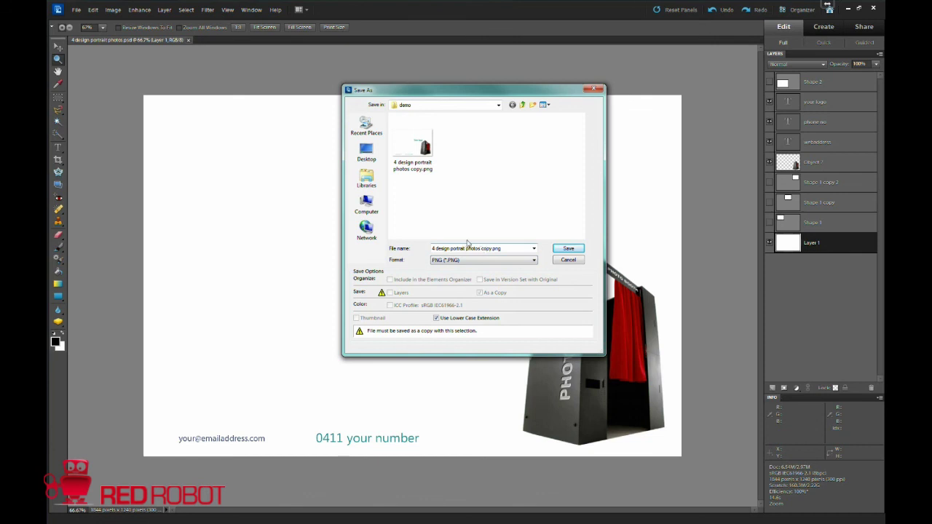
pyautogui.click(418, 165)
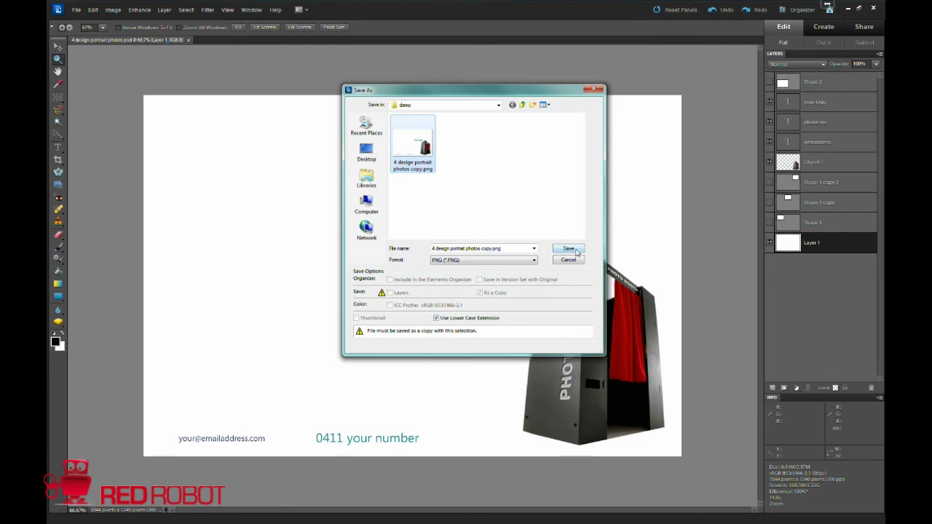
pyautogui.click(572, 251)
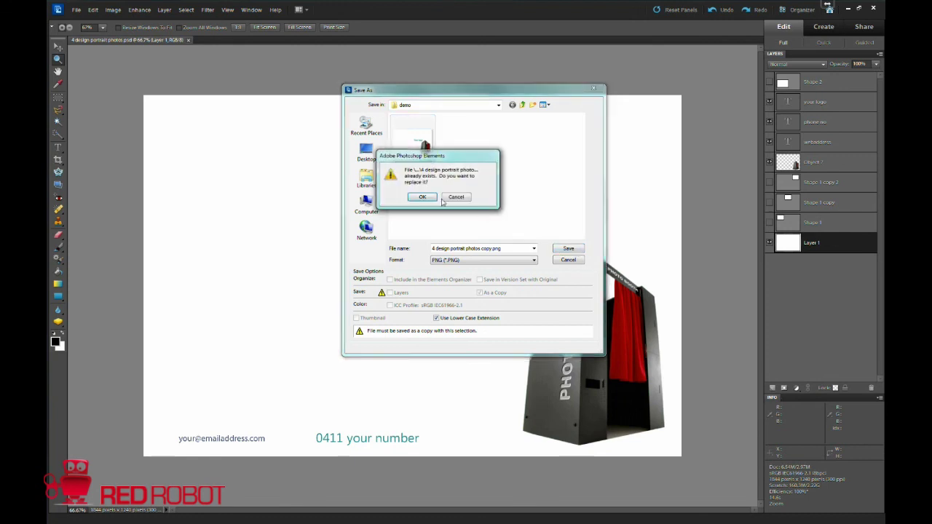
pyautogui.click(421, 198)
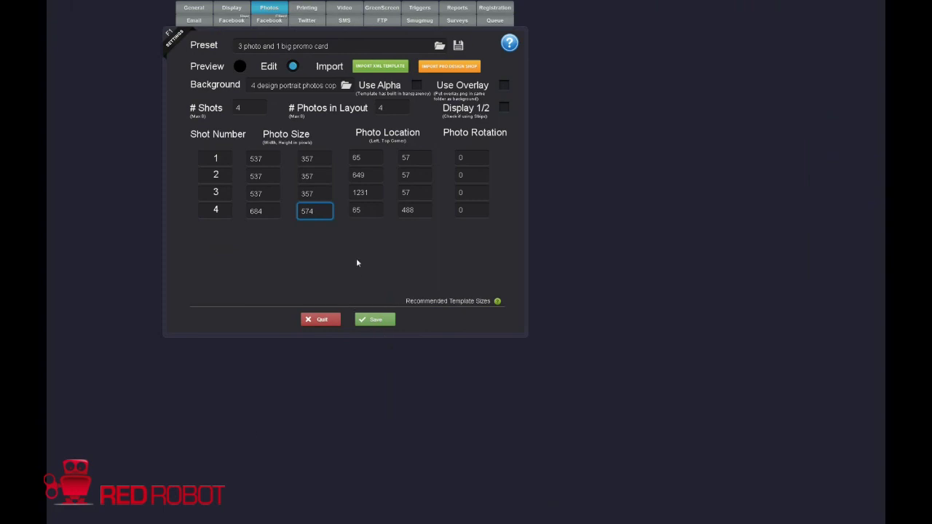
# Step: Load '4 design portrait photos copy.png' as the background, preview the four slots, and return to Edit
pyautogui.click(342, 88)
pyautogui.click(346, 86)
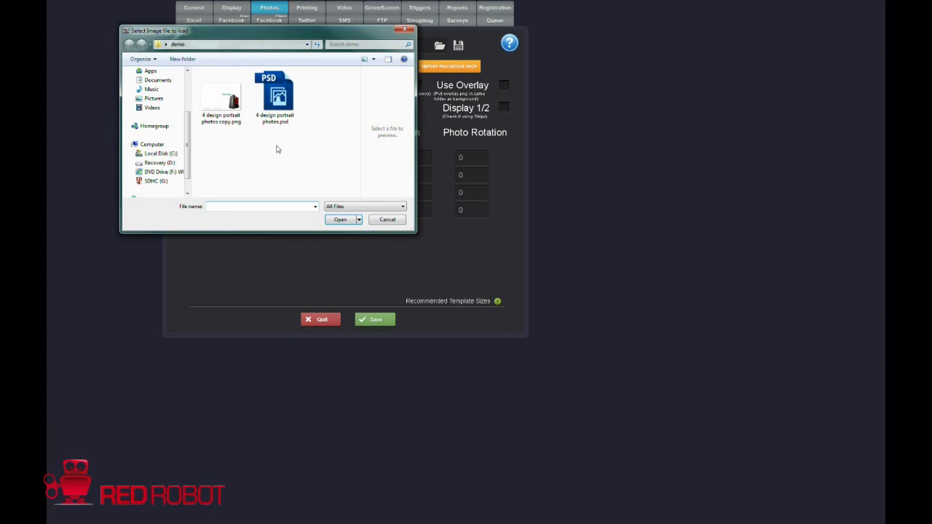
pyautogui.click(234, 102)
pyautogui.click(341, 219)
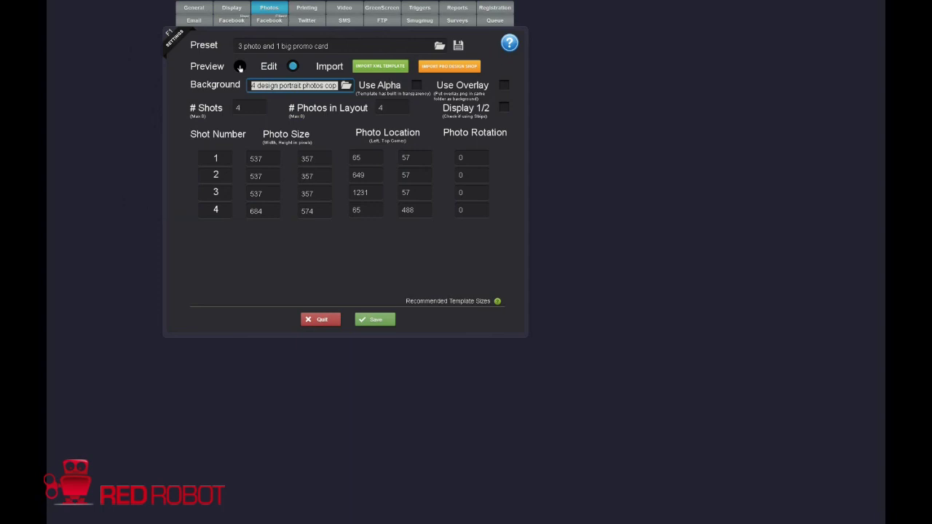
pyautogui.click(239, 67)
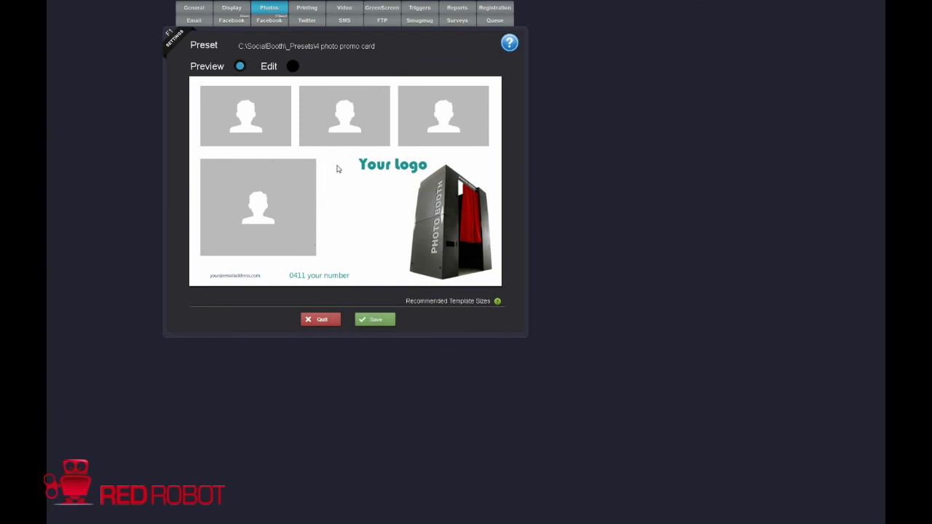
pyautogui.click(292, 66)
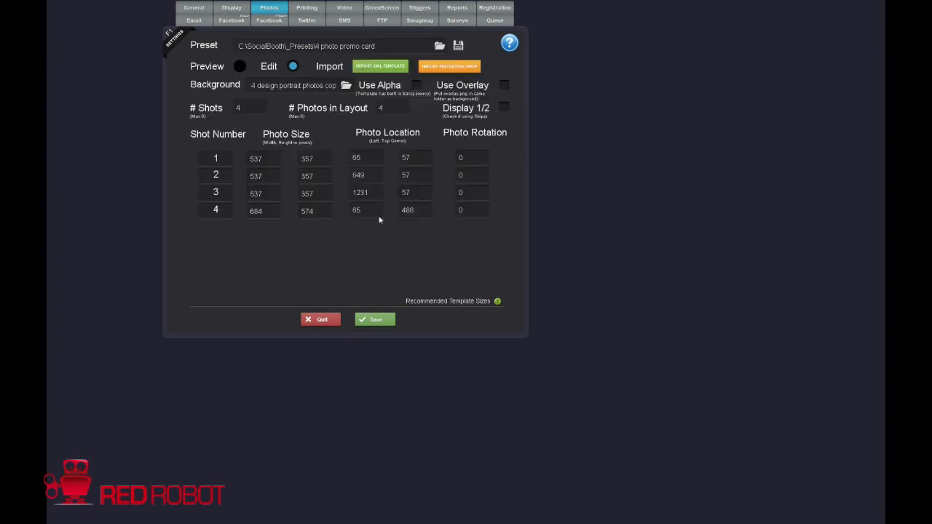
pyautogui.click(271, 213)
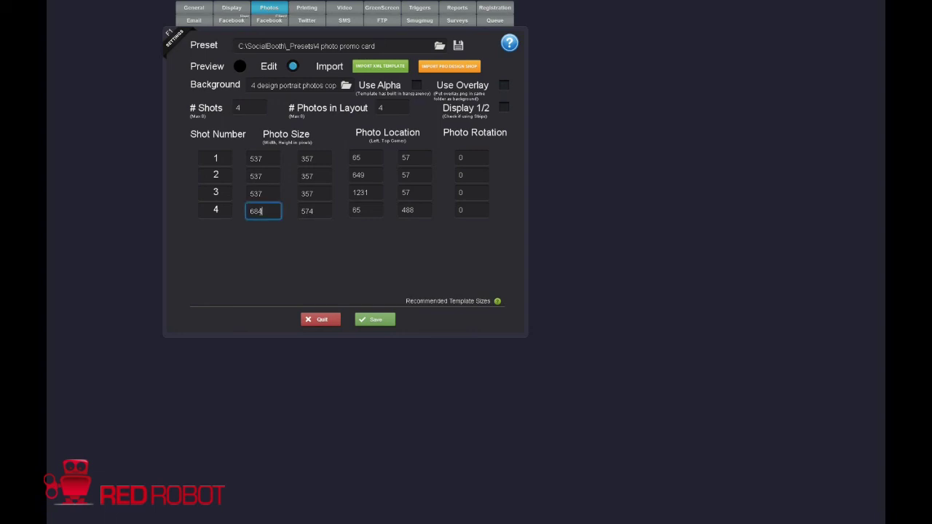
# Step: Show the Shape 2 layer again and marquee-select the black box to confirm it measures 860 × 574 pixels
pyautogui.click(327, 213)
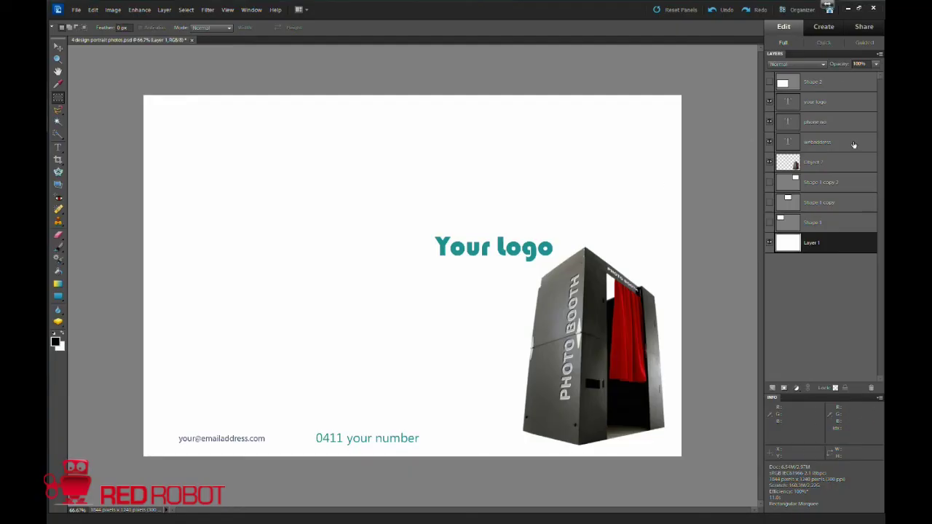
pyautogui.click(769, 82)
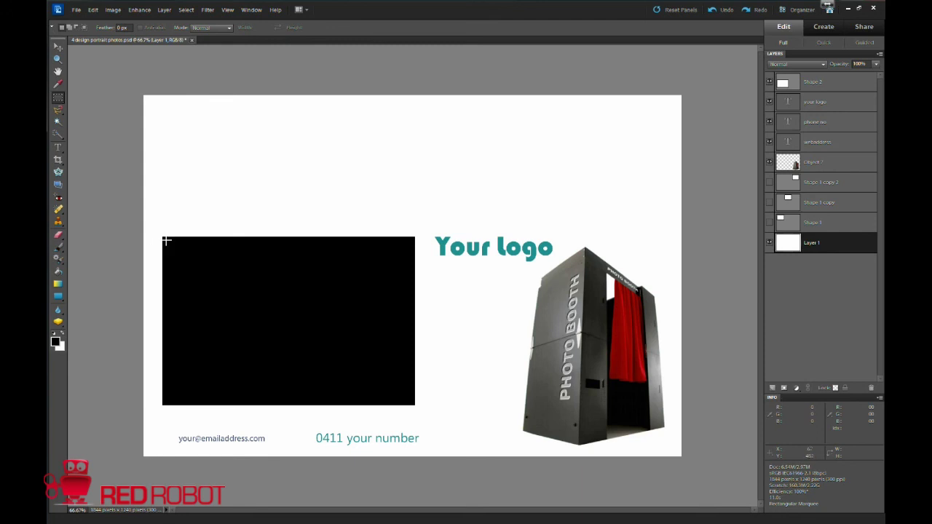
pyautogui.moveTo(166, 241); pyautogui.dragTo(412, 404)
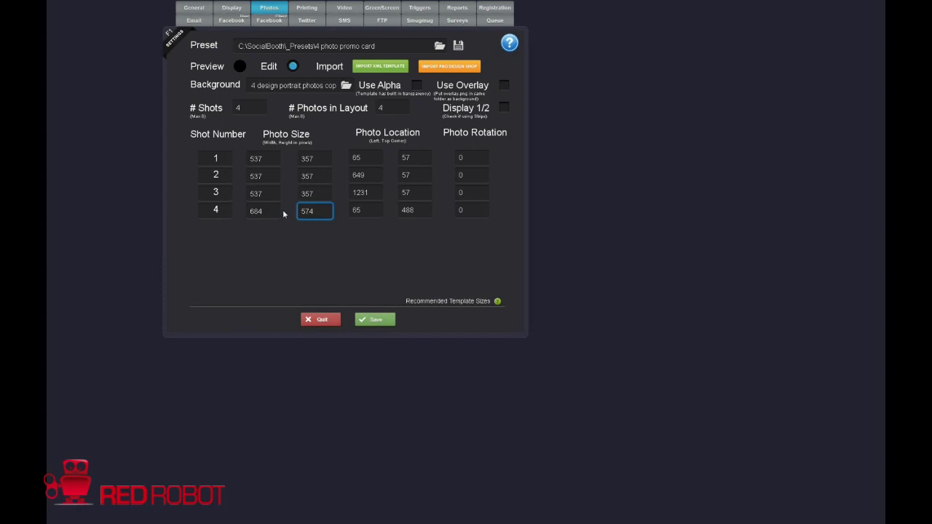
# Step: Change shot 4's width from 684 to 860 and preview the wider slot
pyautogui.click(273, 211)
pyautogui.moveTo(277, 210); pyautogui.dragTo(204, 215)
pyautogui.write('860')
pyautogui.click(239, 66)
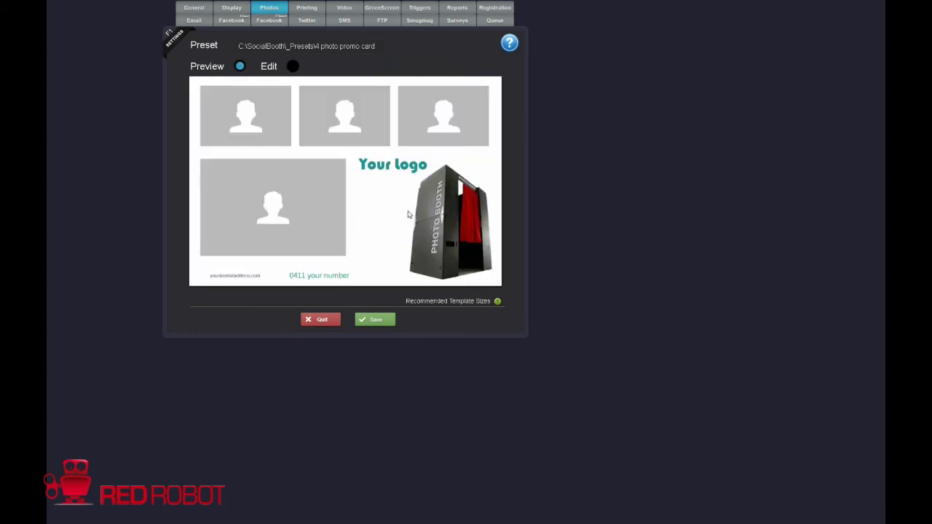
pyautogui.click(292, 67)
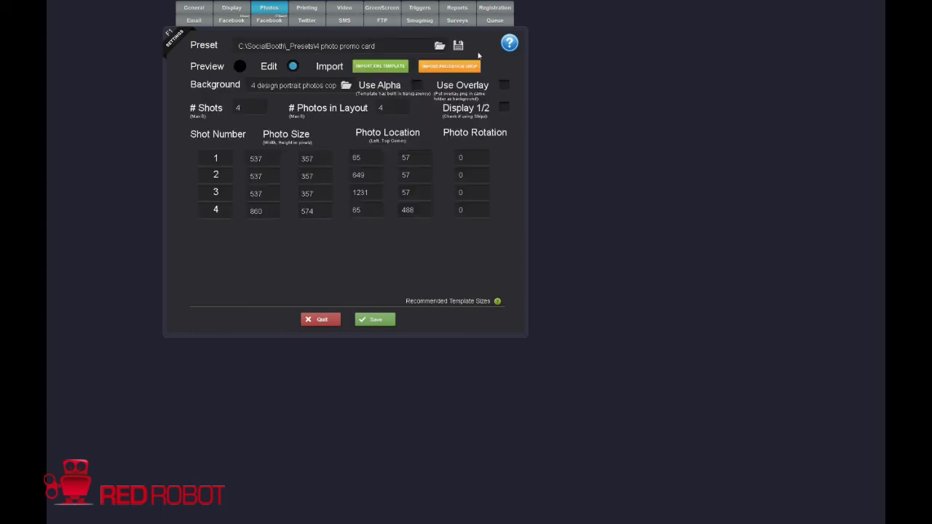
# Step: Save the preset as '4 photo promo card background' and preview the saved template
pyautogui.click(458, 45)
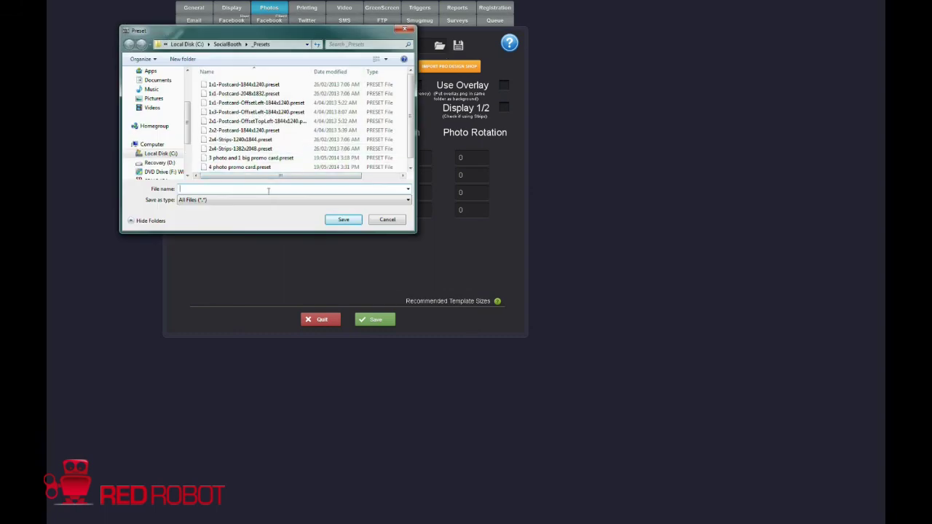
pyautogui.write('4')
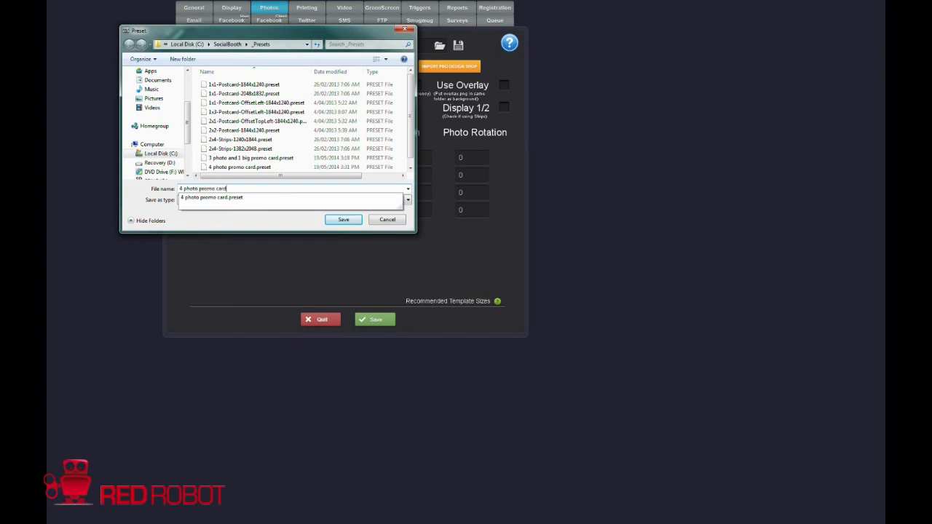
pyautogui.write(' photo promo card')
pyautogui.click(268, 189)
pyautogui.write('background')
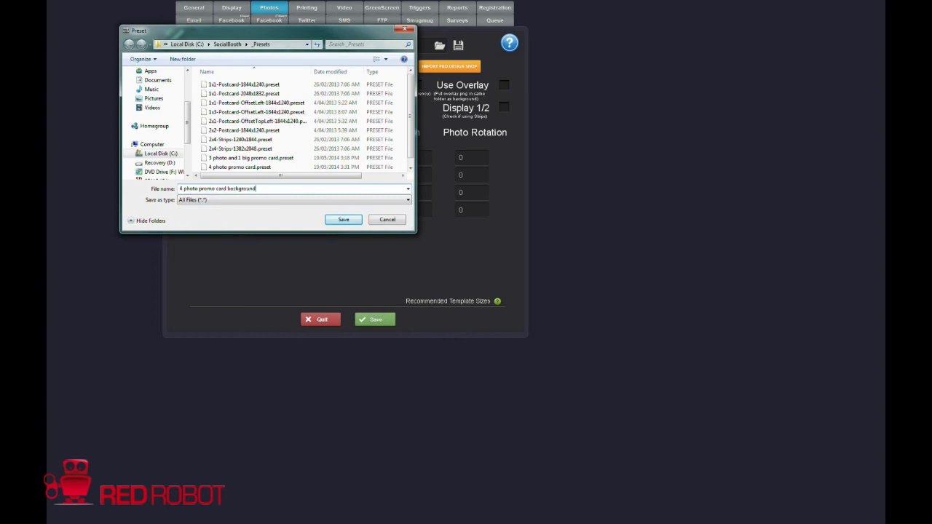
pyautogui.click(344, 220)
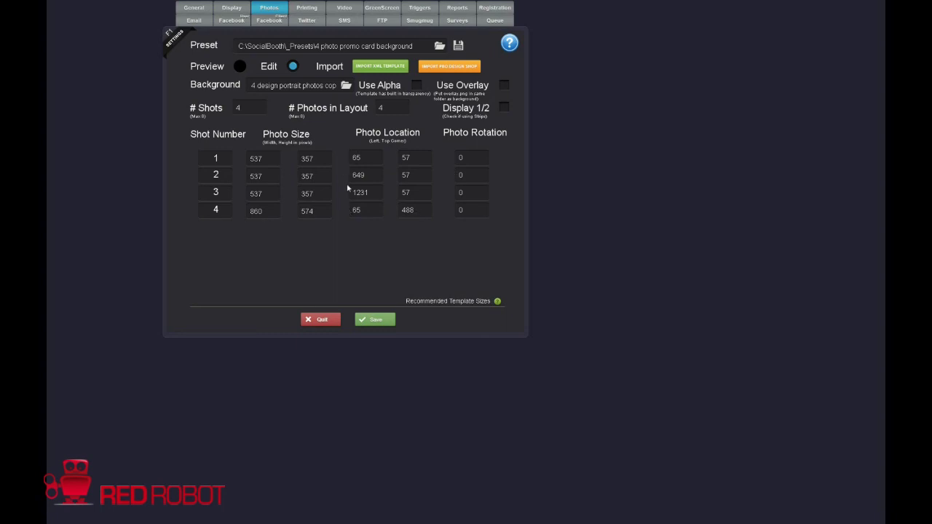
pyautogui.click(240, 66)
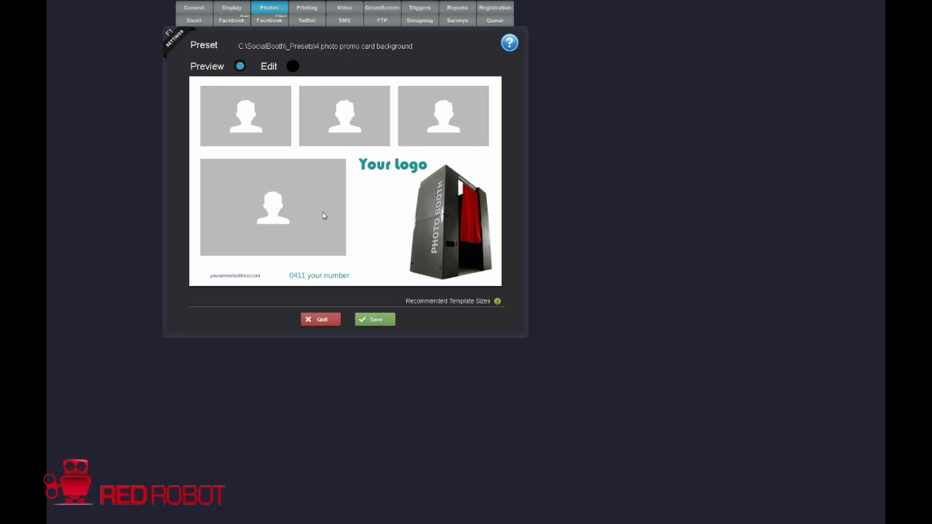